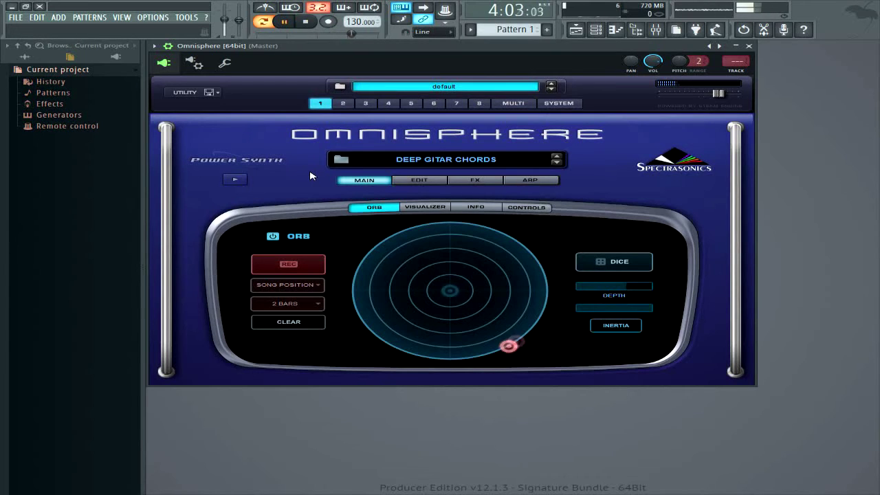
# Stop playback, set the Orb's trigger mode to Legato and clear its recorded movement
pyautogui.press('space')
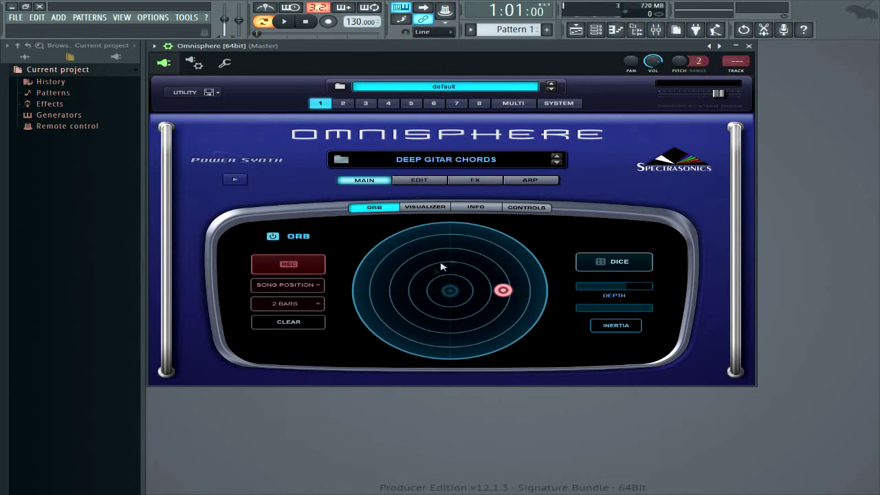
pyautogui.click(283, 304)
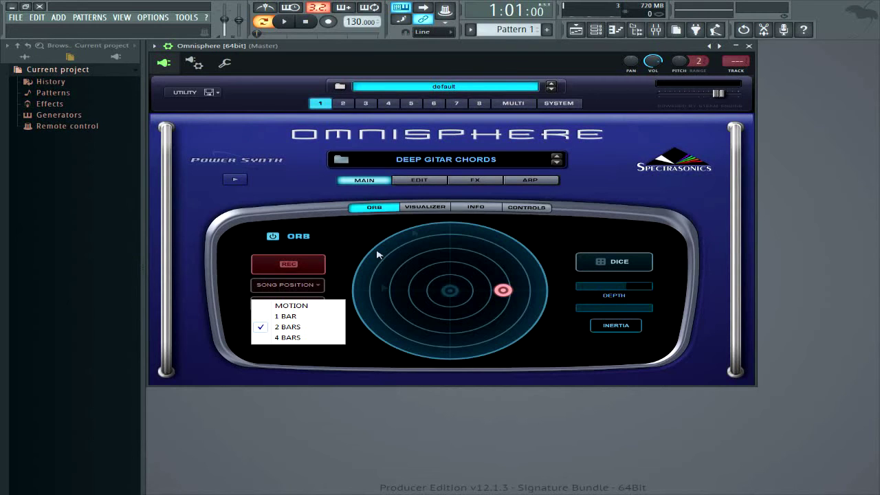
pyautogui.click(381, 357)
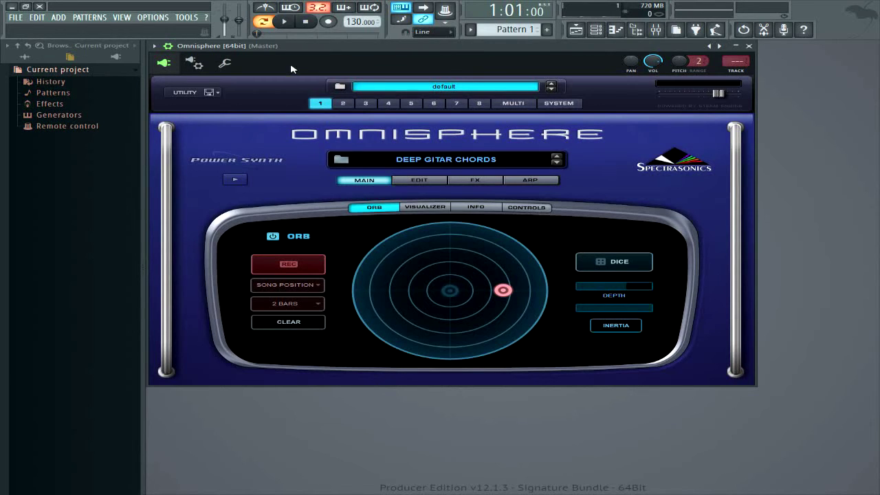
pyautogui.click(320, 286)
pyautogui.click(869, 105)
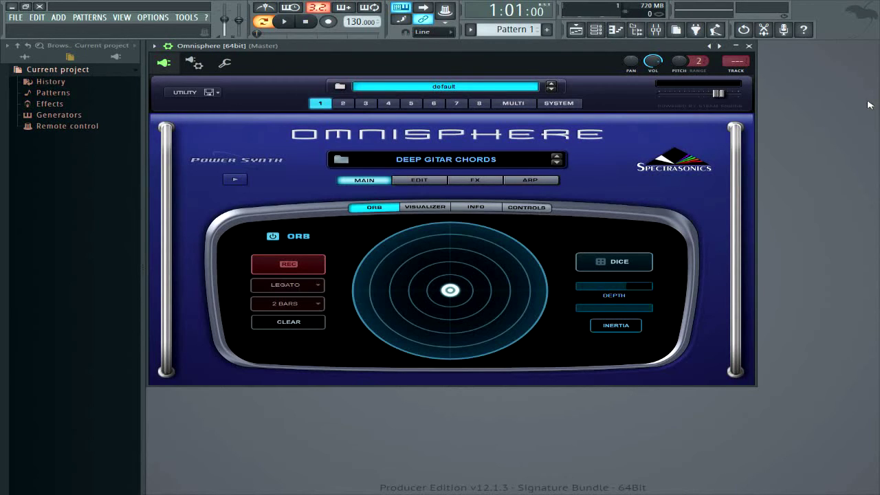
# Close Omnisphere and open its piano roll on the empty Pattern 2
pyautogui.click(748, 46)
pyautogui.press('F7')
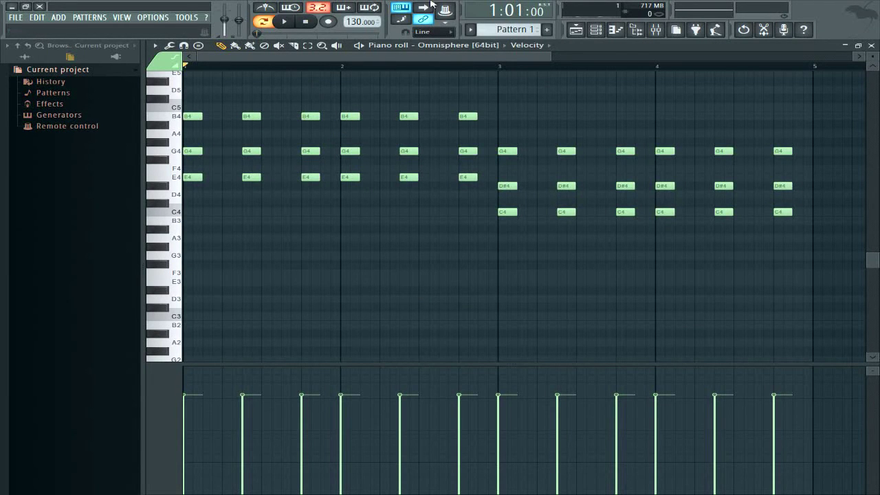
pyautogui.moveTo(526, 29); pyautogui.dragTo(526, 24)
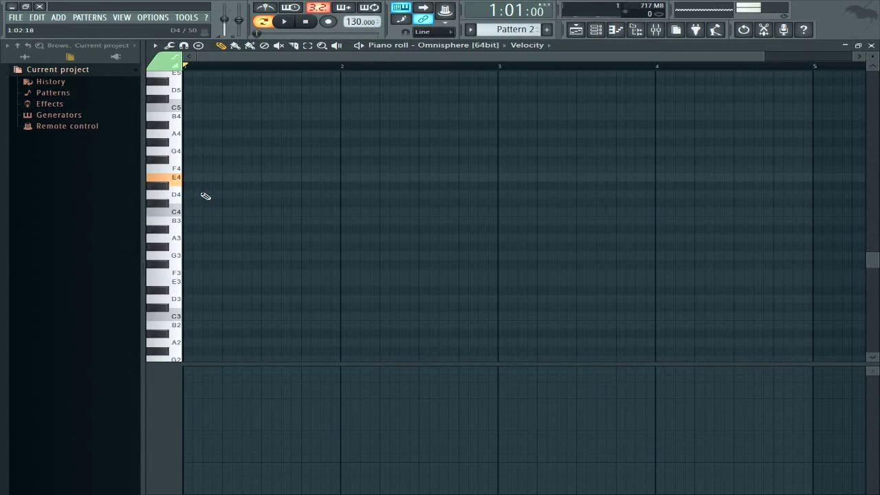
# Draw the rising sequence E4, G4, A4, B4 twice as consecutive short notes filling bar 1
pyautogui.click(189, 177)
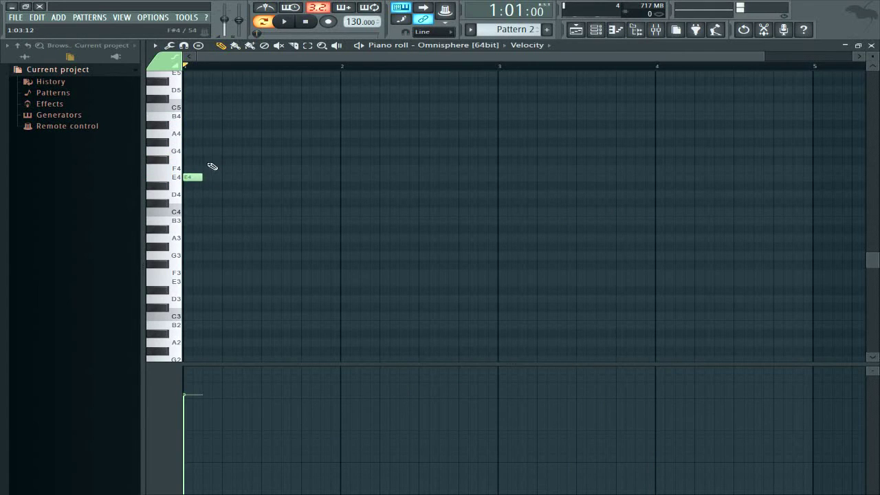
pyautogui.click(206, 151)
pyautogui.click(226, 134)
pyautogui.click(246, 117)
pyautogui.click(263, 177)
pyautogui.click(284, 151)
pyautogui.click(304, 134)
pyautogui.click(324, 116)
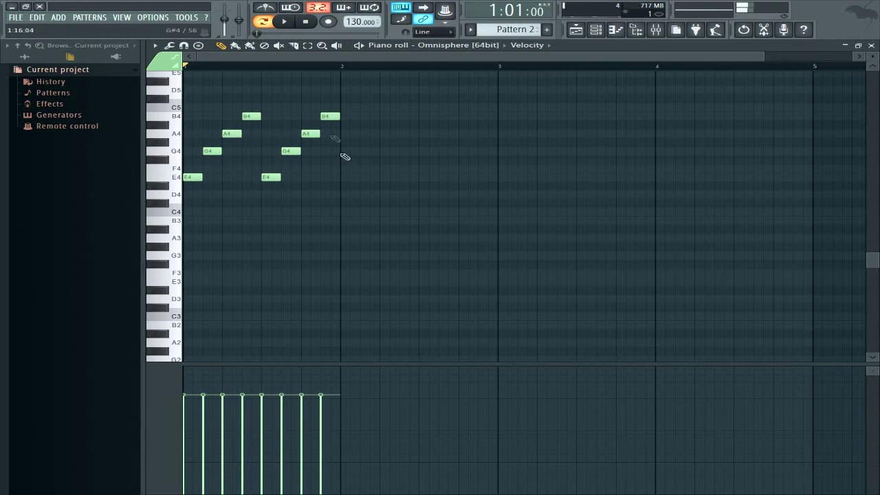
# Duplicate the bar 1 phrase into bar 2 and lengthen all notes slightly so they overlap
pyautogui.hotkey('ctrl', 'a')
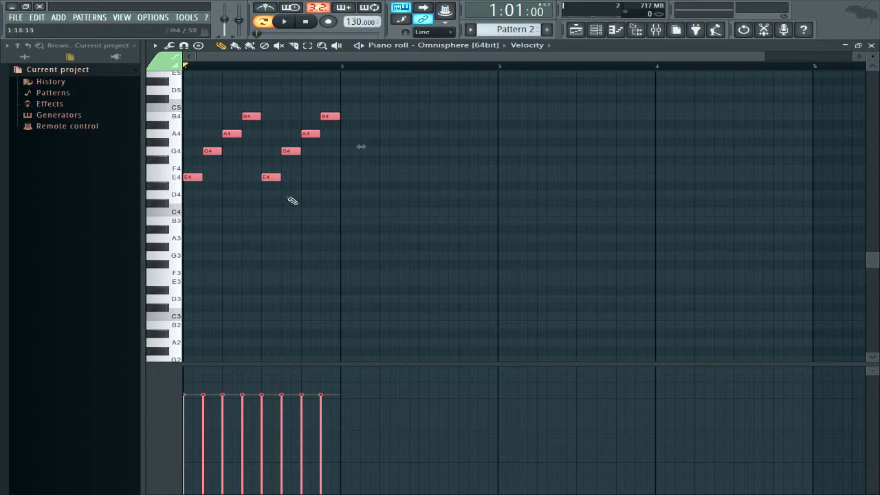
pyautogui.hotkey('ctrl', 'b')
pyautogui.moveTo(259, 116); pyautogui.dragTo(268, 117)
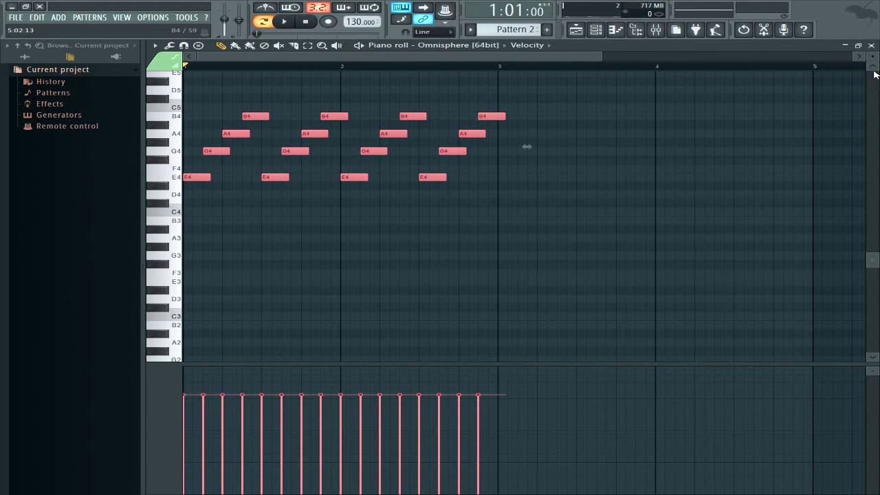
pyautogui.click(872, 46)
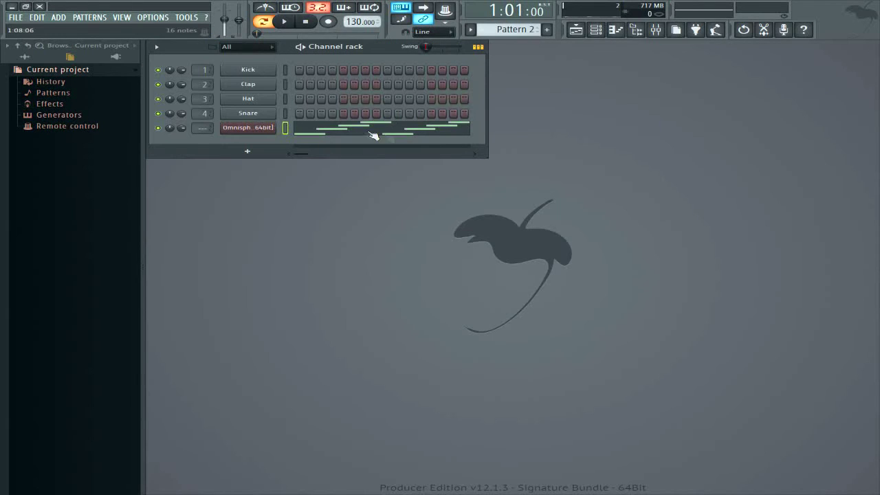
# Open Omnisphere and record an Orb movement in Legato mode while Pattern 2 plays
pyautogui.click(260, 132)
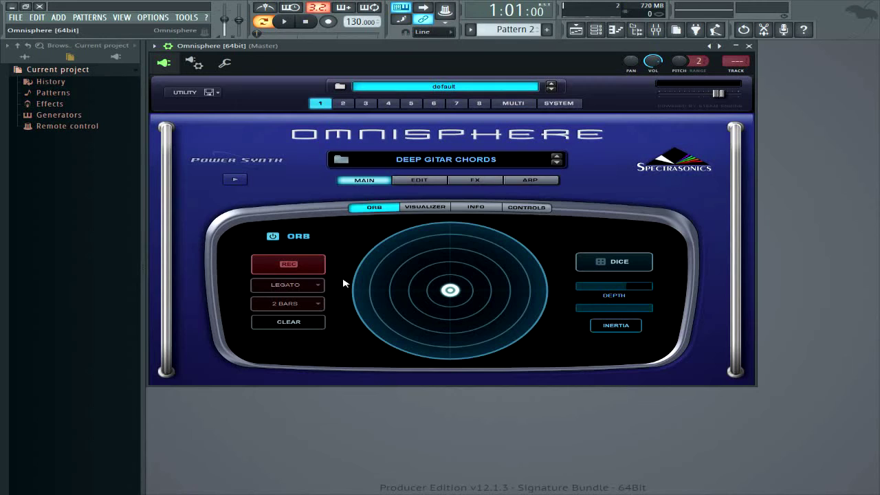
pyautogui.click(297, 267)
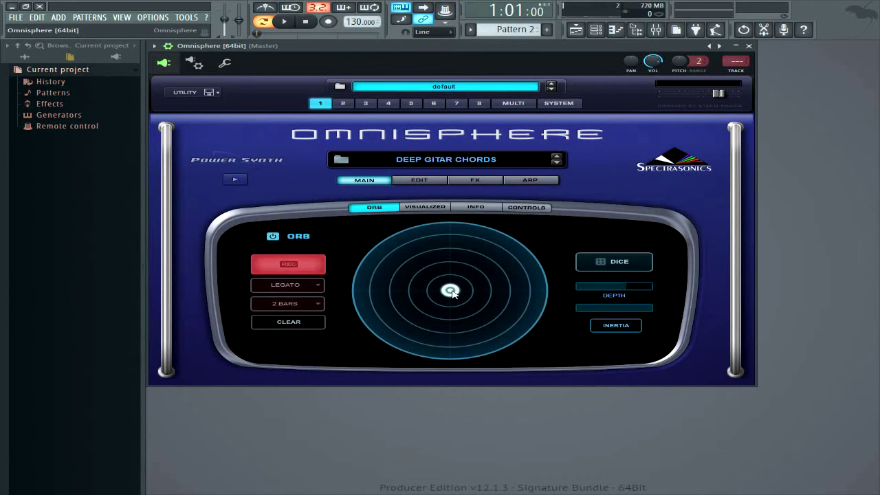
pyautogui.moveTo(450, 292)
pyautogui.mouseDown()
pyautogui.moveTo(387, 290)
pyautogui.moveTo(354, 305)
pyautogui.moveTo(448, 395)
pyautogui.moveTo(453, 294)
pyautogui.mouseUp()
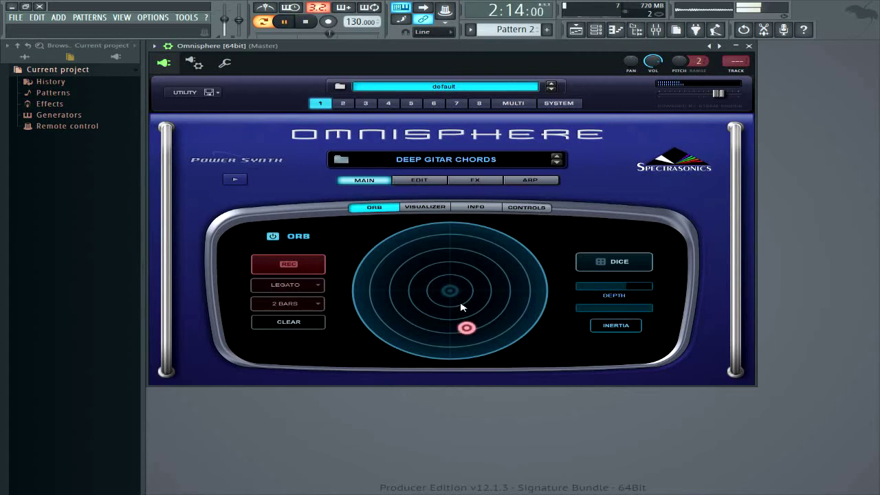
pyautogui.press('space')
# Clear the Orb and record a new movement starting from its centre, playing Pattern 2 to hear it
pyautogui.click(292, 321)
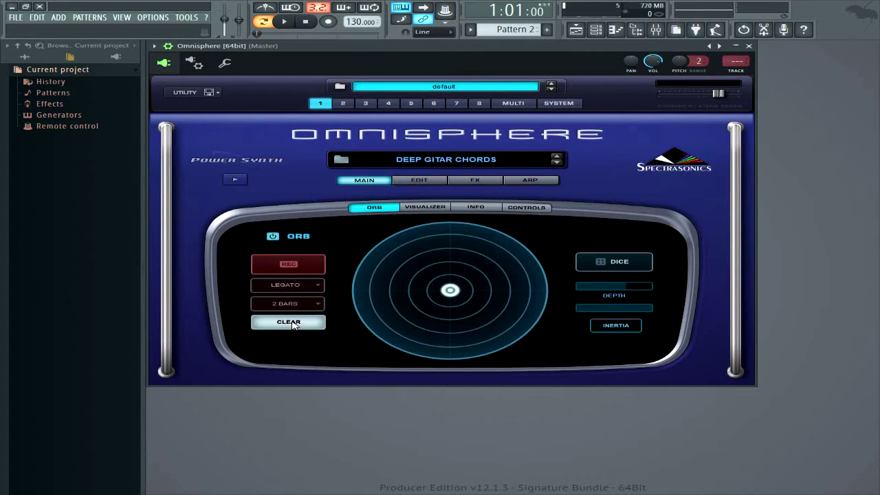
pyautogui.click(300, 271)
pyautogui.moveTo(449, 292)
pyautogui.mouseDown()
pyautogui.moveTo(353, 291)
pyautogui.moveTo(327, 310)
pyautogui.moveTo(345, 359)
pyautogui.moveTo(397, 393)
pyautogui.moveTo(451, 409)
pyautogui.moveTo(453, 296)
pyautogui.mouseUp()
pyautogui.press('space')
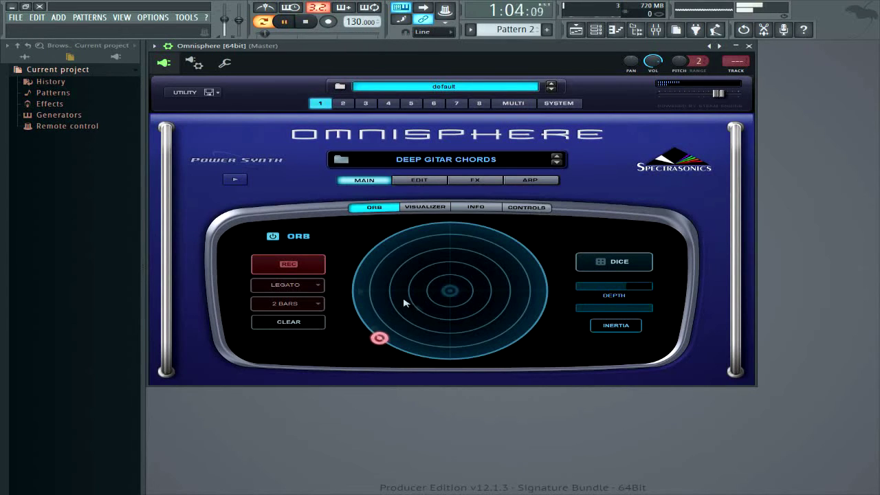
pyautogui.press('space')
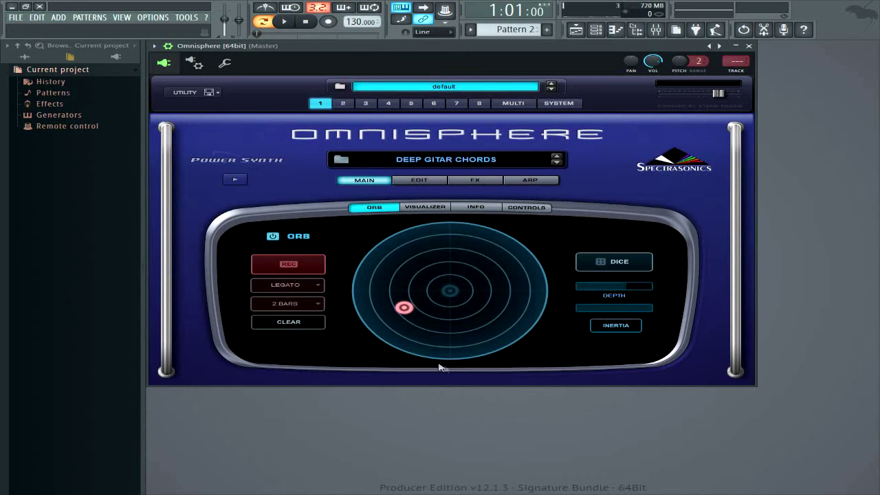
# Delete the last A4 and B4 notes of bar 1 in Pattern 2's piano roll
pyautogui.click(749, 45)
pyautogui.click(354, 132)
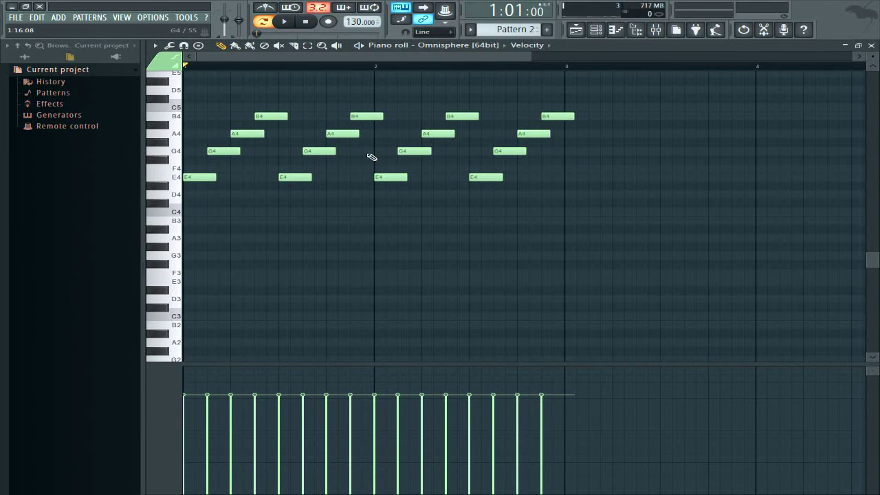
pyautogui.rightClick(376, 117)
pyautogui.rightClick(354, 135)
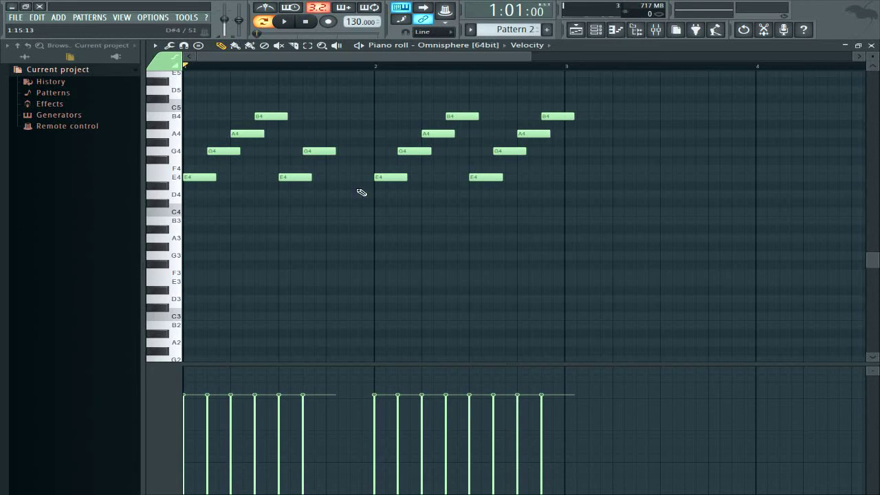
pyautogui.click(870, 46)
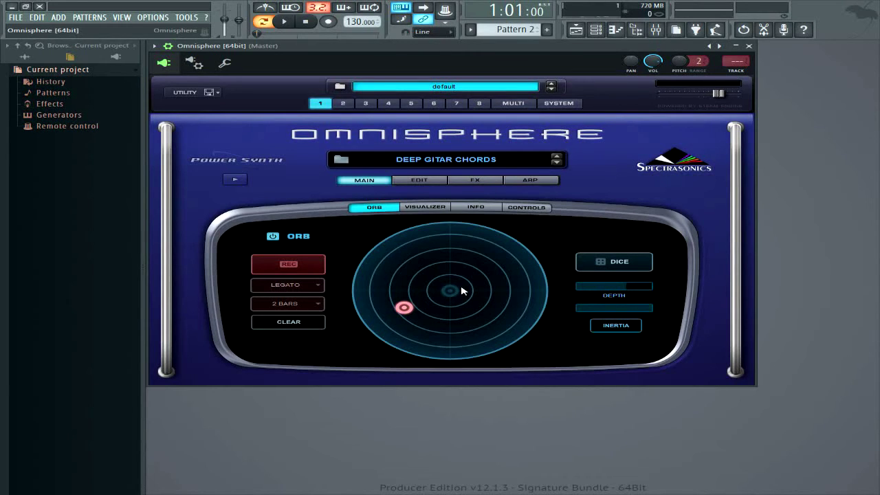
# Play Pattern 2 twice to check how the Legato Orb movement behaves around the gap in bar 1
pyautogui.press('space')
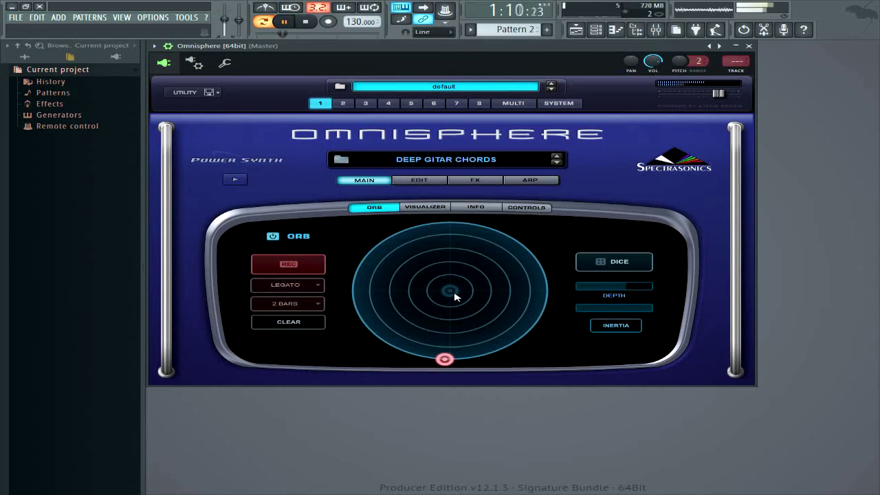
pyautogui.press('space')
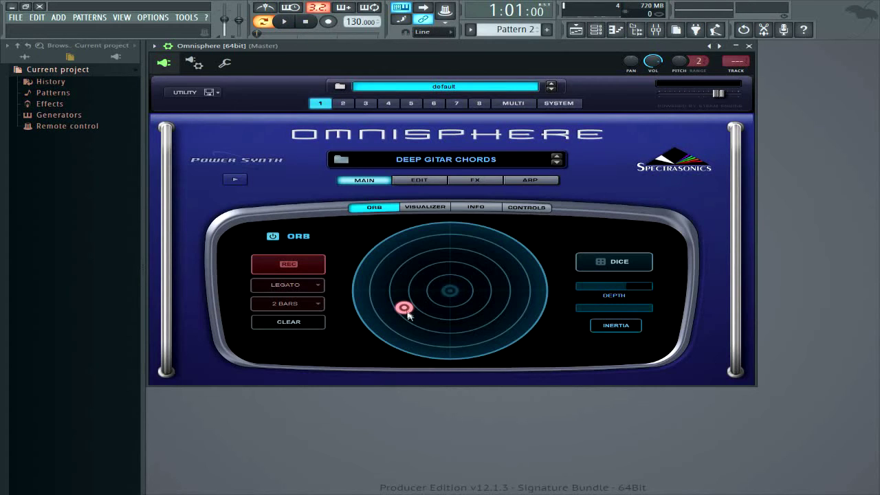
pyautogui.press('space')
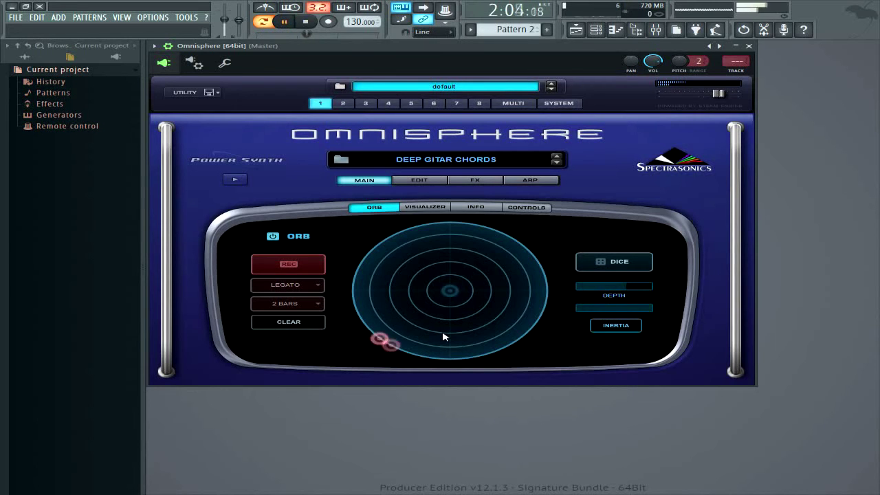
pyautogui.press('space')
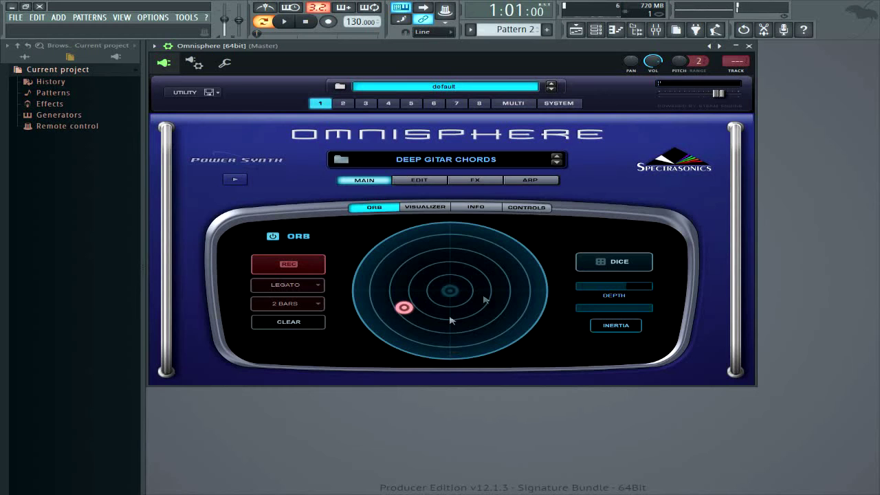
# Add A4 and B4 back at the end of bar 1 and lengthen all notes in Pattern 2 slightly
pyautogui.click(748, 46)
pyautogui.click(317, 132)
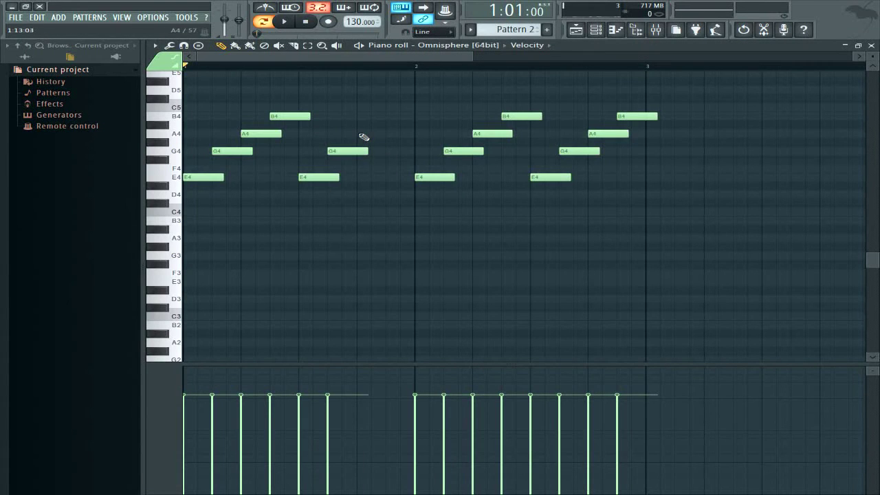
pyautogui.click(361, 134)
pyautogui.click(410, 117)
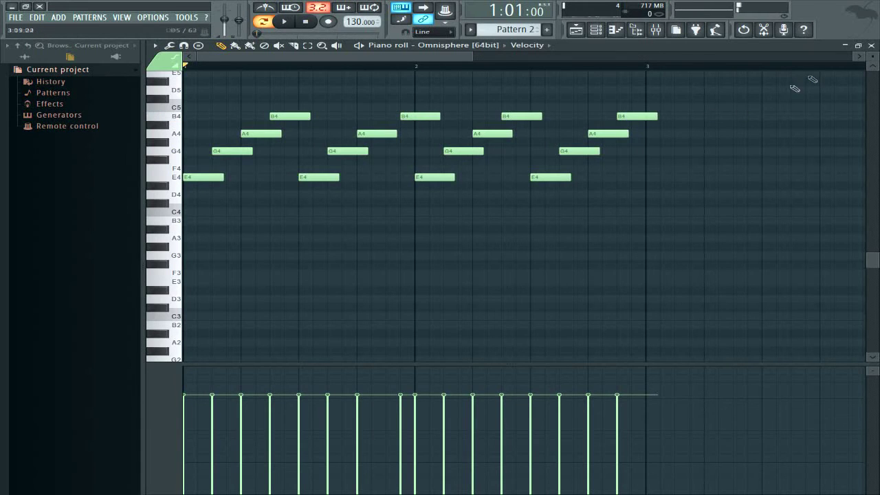
pyautogui.hotkey('ctrl', 'a')
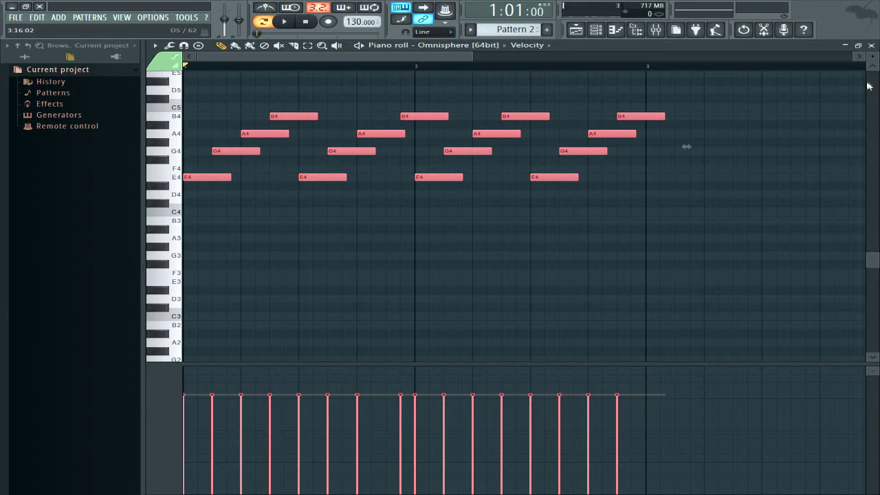
pyautogui.click(871, 46)
# Play Pattern 2 with the overlapping notes, and set the Orb's trigger mode to Song Position
pyautogui.press('space')
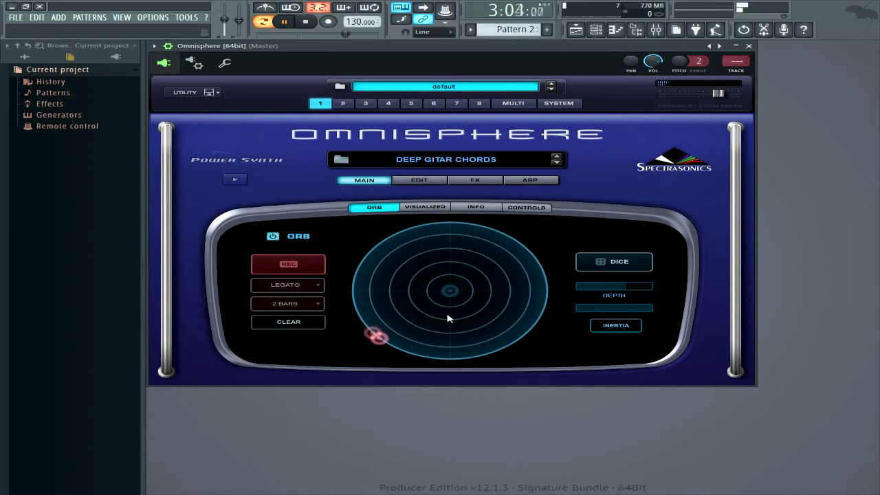
pyautogui.press('space')
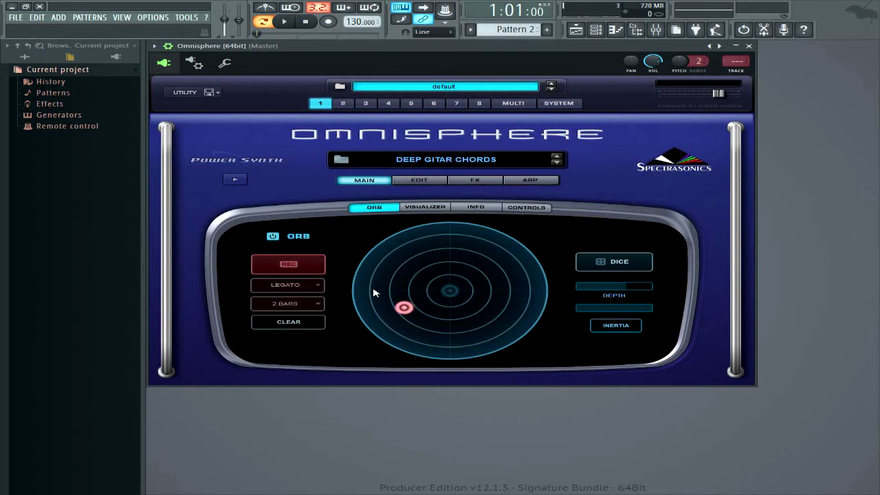
pyautogui.click(306, 290)
pyautogui.click(304, 298)
# Remove the re-added A4 and B4 notes just before bar 2 in the Omnisphere piano roll
pyautogui.click(749, 46)
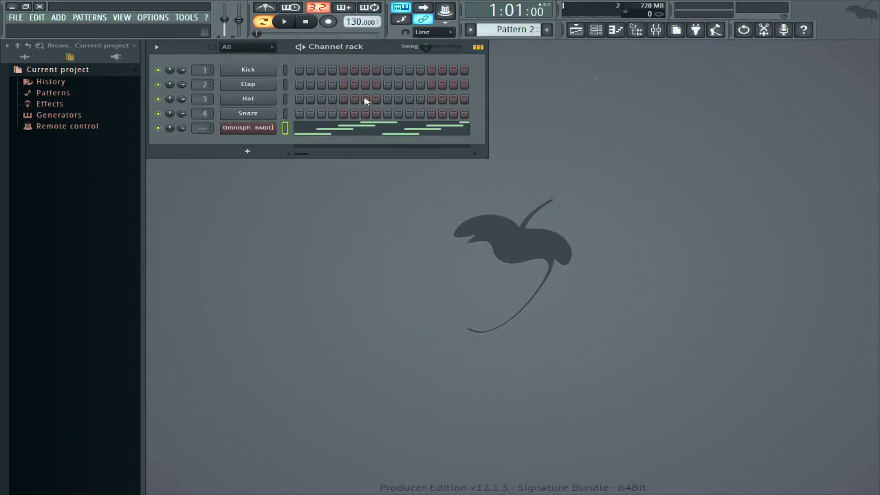
pyautogui.click(332, 129)
pyautogui.rightClick(433, 133)
pyautogui.rightClick(470, 118)
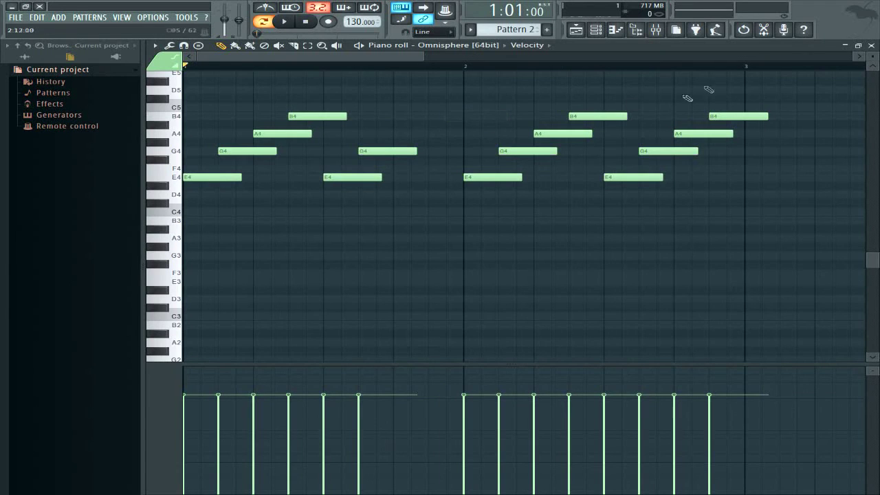
pyautogui.click(871, 45)
# Reopen Omnisphere and play Pattern 2 to check the Orb movement in Song Position mode
pyautogui.click(252, 128)
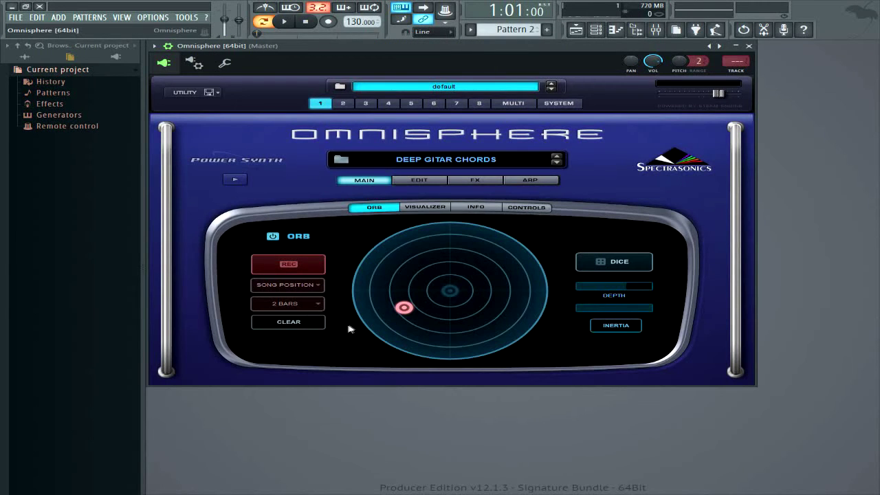
pyautogui.press('space')
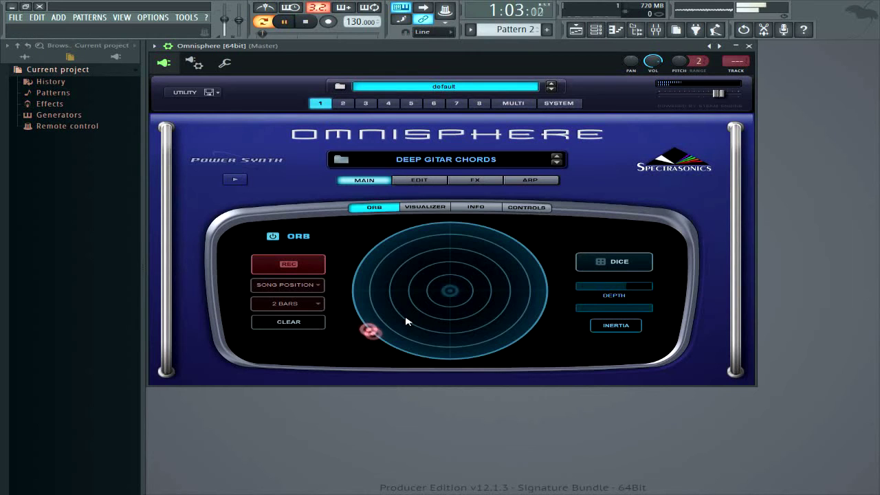
pyautogui.press('space')
pyautogui.click(403, 307)
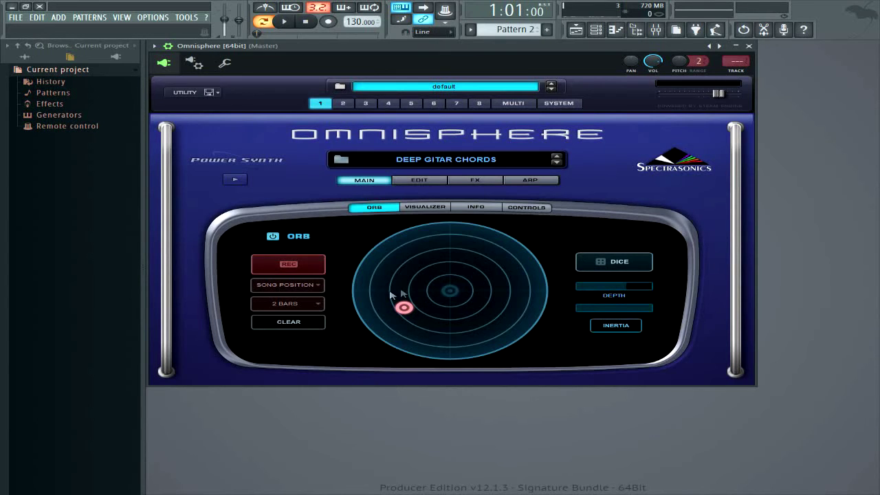
# Clear the Orb movement, re-arm Orb recording, and play Pattern 2 to test the Orb in Song Position mode
pyautogui.click(289, 328)
pyautogui.click(280, 270)
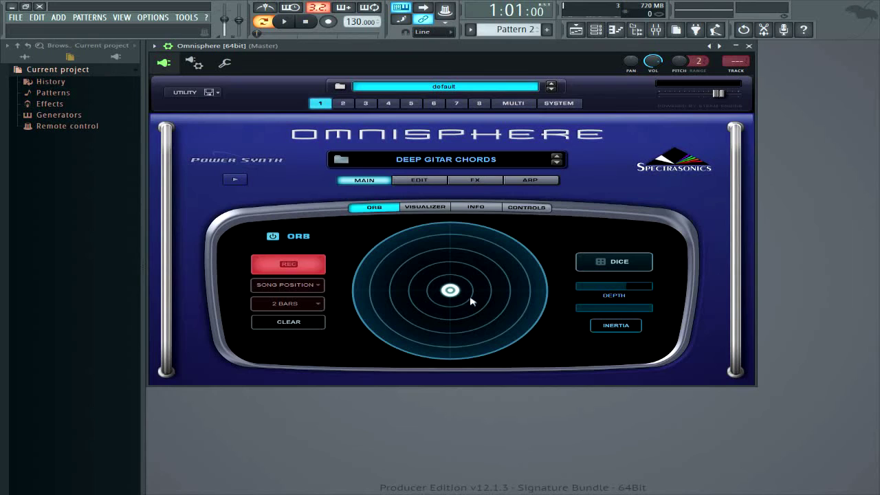
pyautogui.moveTo(450, 292)
pyautogui.mouseDown()
pyautogui.moveTo(364, 288)
pyautogui.moveTo(341, 321)
pyautogui.moveTo(443, 359)
pyautogui.moveTo(452, 294)
pyautogui.mouseUp()
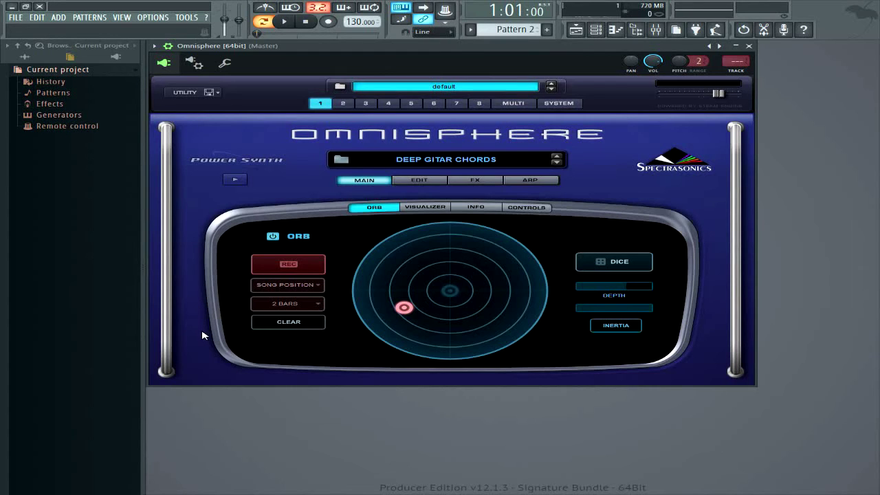
pyautogui.press('space')
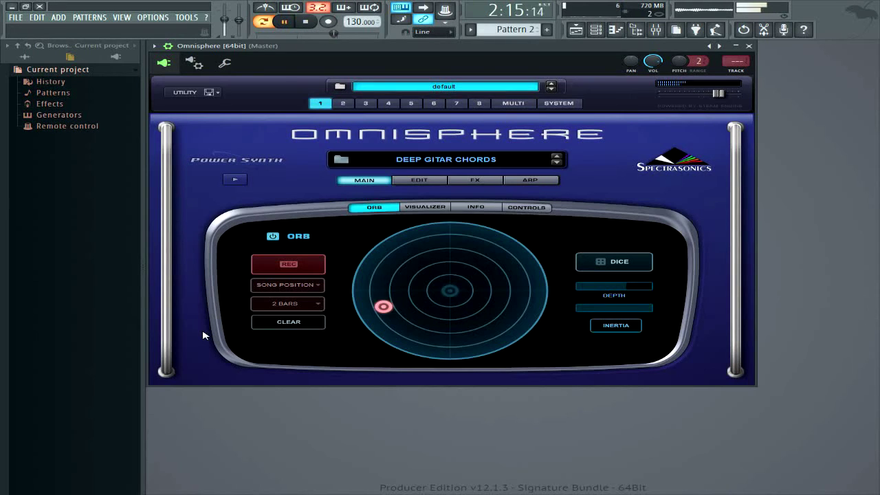
pyautogui.press('space')
# Move the Orb up and left of its centre and enable host automation for its Angle
pyautogui.click(451, 289)
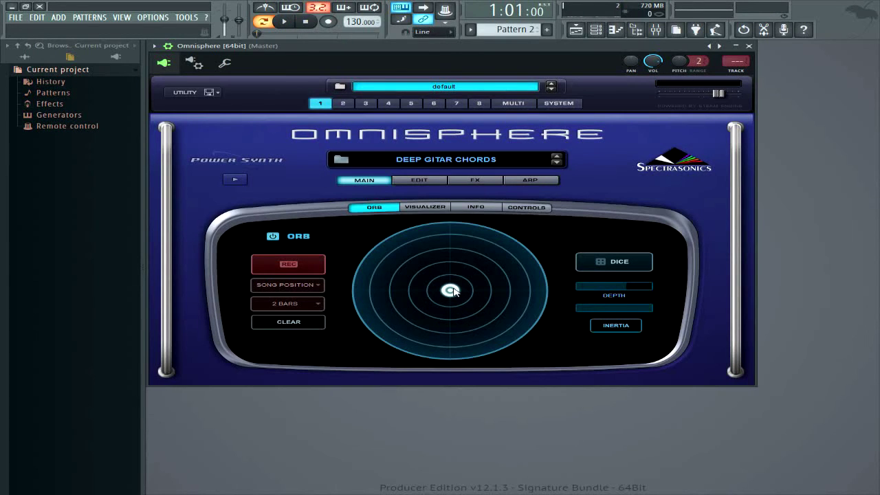
pyautogui.moveTo(455, 291)
pyautogui.mouseDown()
pyautogui.moveTo(501, 267)
pyautogui.moveTo(497, 255)
pyautogui.moveTo(389, 255)
pyautogui.moveTo(386, 335)
pyautogui.moveTo(510, 315)
pyautogui.moveTo(409, 294)
pyautogui.moveTo(452, 294)
pyautogui.mouseUp()
pyautogui.moveTo(452, 292); pyautogui.dragTo(419, 259)
pyautogui.rightClick(421, 259)
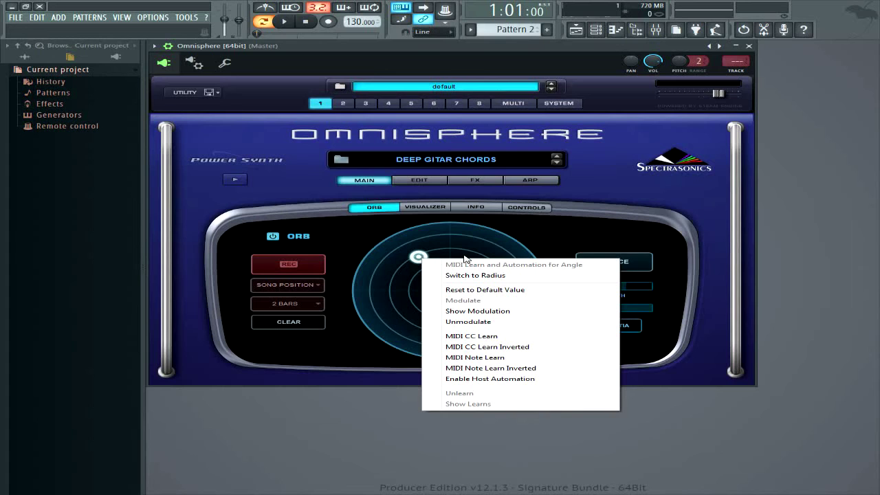
pyautogui.click(474, 379)
# Switch the Orb's automation target to Radius and enable host automation for it
pyautogui.rightClick(420, 260)
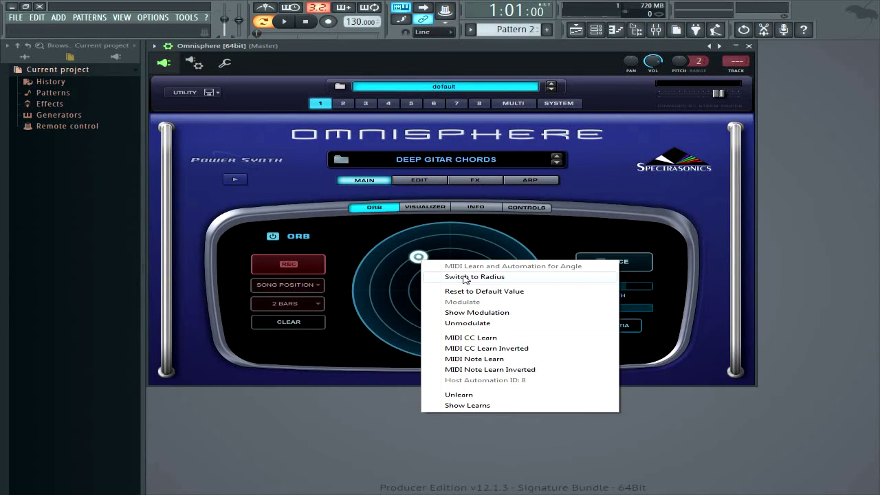
pyautogui.click(465, 278)
pyautogui.rightClick(418, 262)
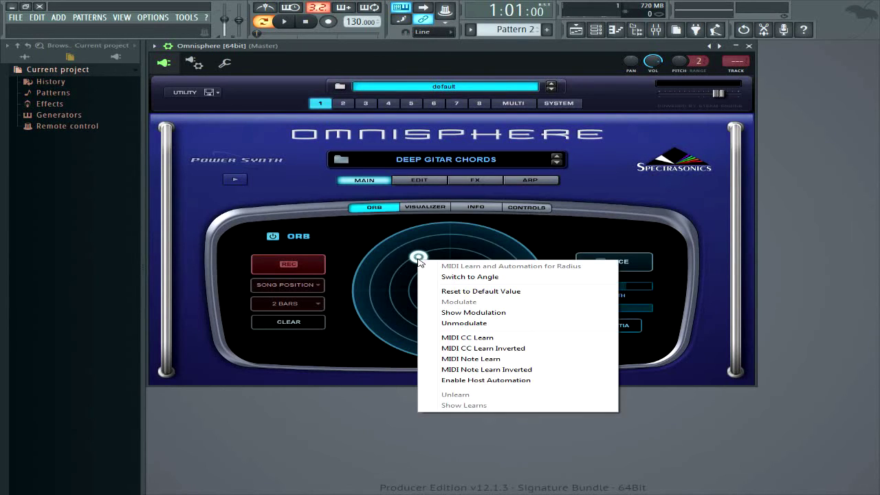
pyautogui.click(485, 380)
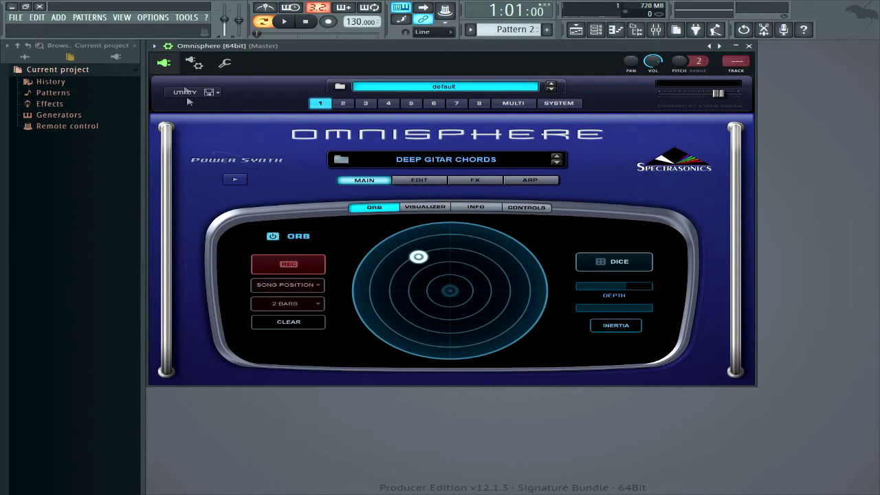
# Browse Omnisphere's parameters and turn 1SceneSelection to about 0.219 to test how it rotates the Orb
pyautogui.click(154, 45)
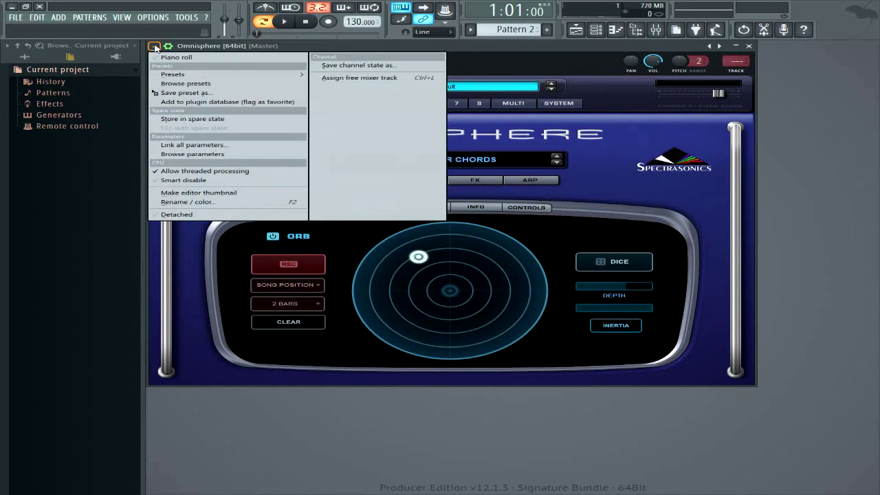
pyautogui.click(203, 160)
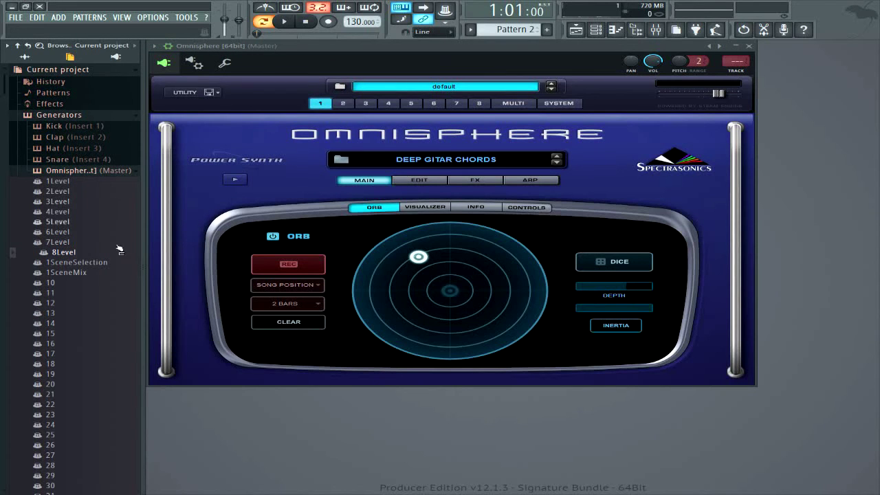
pyautogui.click(82, 264)
pyautogui.moveTo(81, 264)
pyautogui.mouseDown()
pyautogui.moveTo(81, 206)
pyautogui.moveTo(75, 351)
pyautogui.moveTo(83, 239)
pyautogui.moveTo(83, 260)
pyautogui.mouseUp()
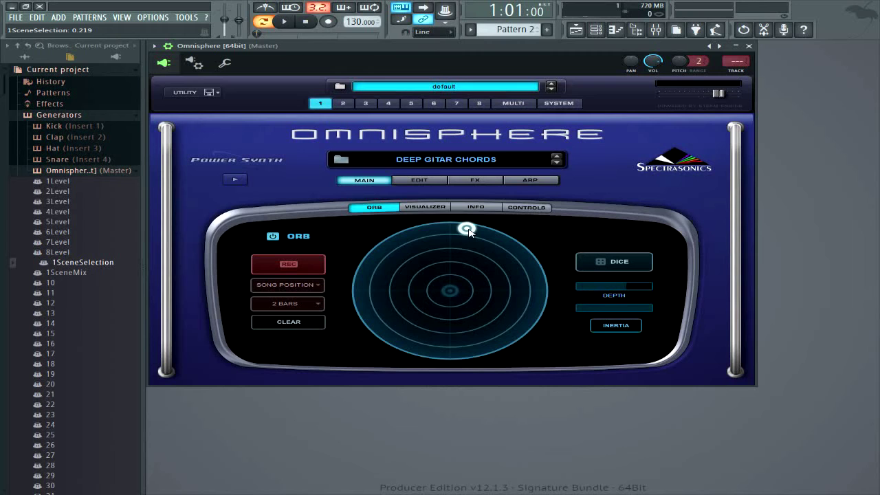
# Close Omnisphere, create an automation clip for 1SceneSelection, and shape it into a rising ramp ending at 100% on bar 5
pyautogui.click(749, 46)
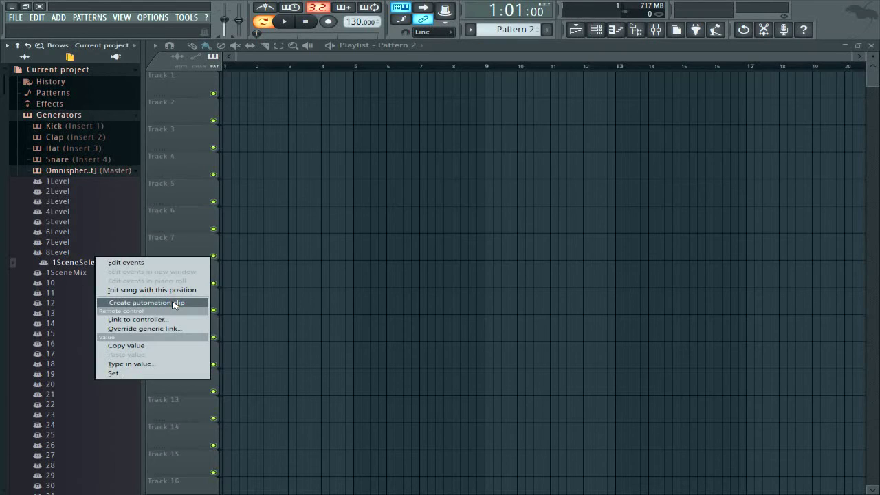
pyautogui.click(174, 304)
pyautogui.moveTo(255, 76); pyautogui.dragTo(361, 77)
pyautogui.moveTo(223, 94); pyautogui.dragTo(358, 68)
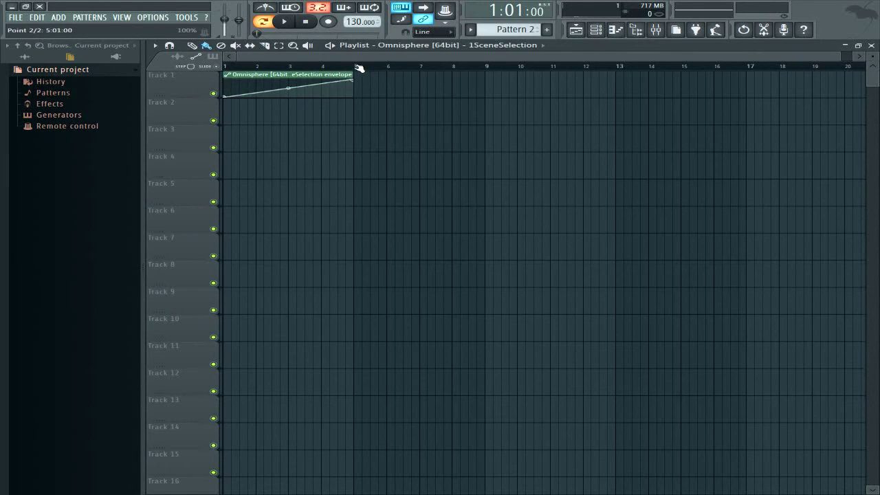
# Reopen Omnisphere, move its window clear of the playlist, and play the song to check the Orb's automated rotation
pyautogui.press('F6')
pyautogui.click(261, 130)
pyautogui.press('space')
pyautogui.press('space')
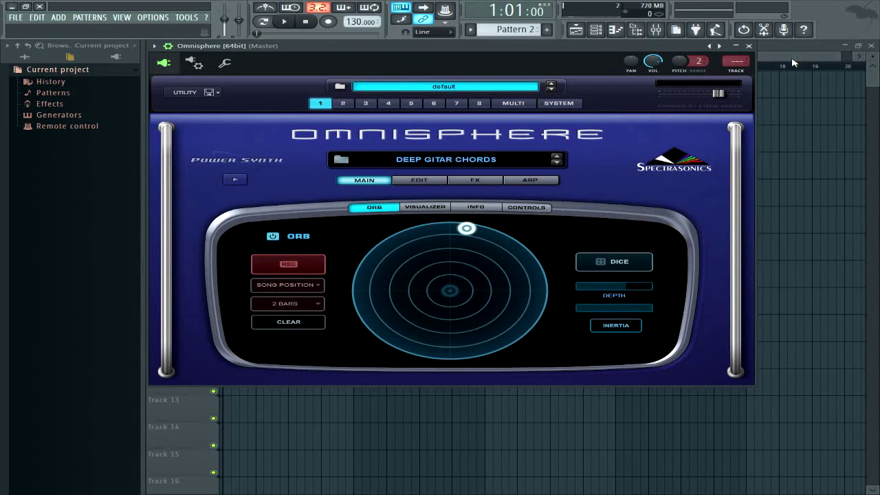
pyautogui.moveTo(557, 60); pyautogui.dragTo(721, 110)
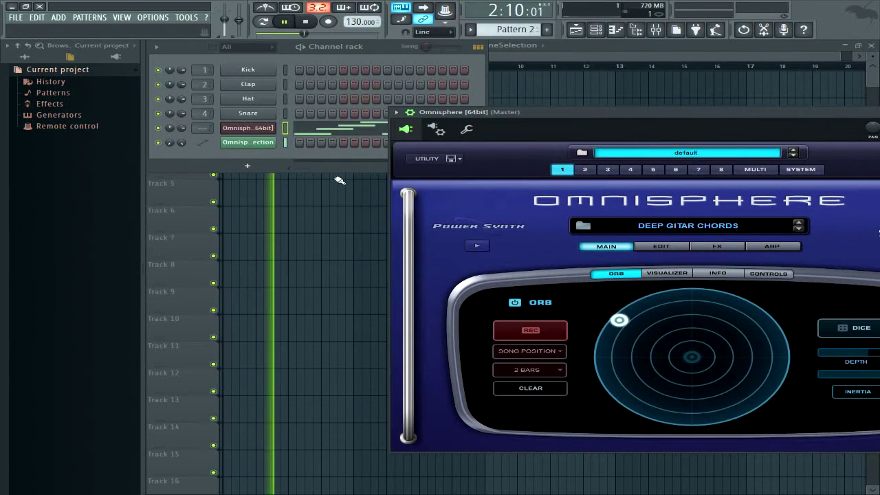
pyautogui.click(578, 56)
pyautogui.press('space')
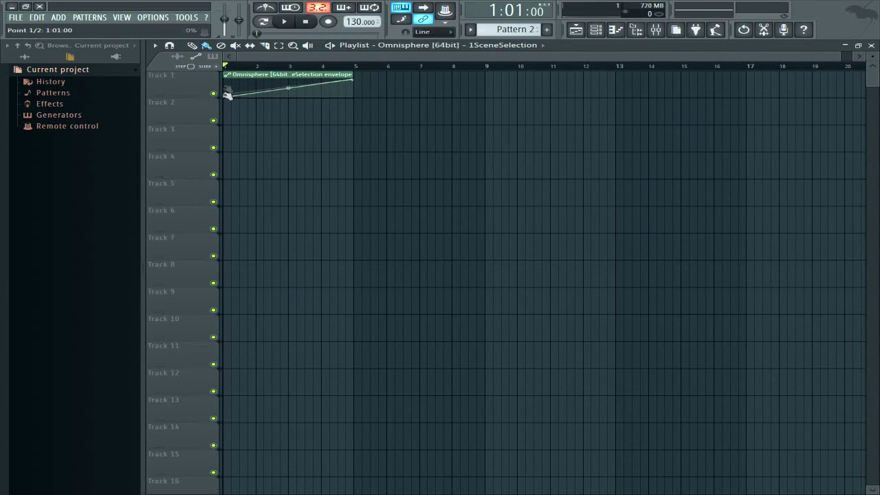
# Reverse the 1SceneSelection envelope into a falling ramp from bar 1 to bar 5 and play the song with Omnisphere open
pyautogui.moveTo(228, 94); pyautogui.dragTo(225, 78)
pyautogui.moveTo(354, 80); pyautogui.dragTo(362, 112)
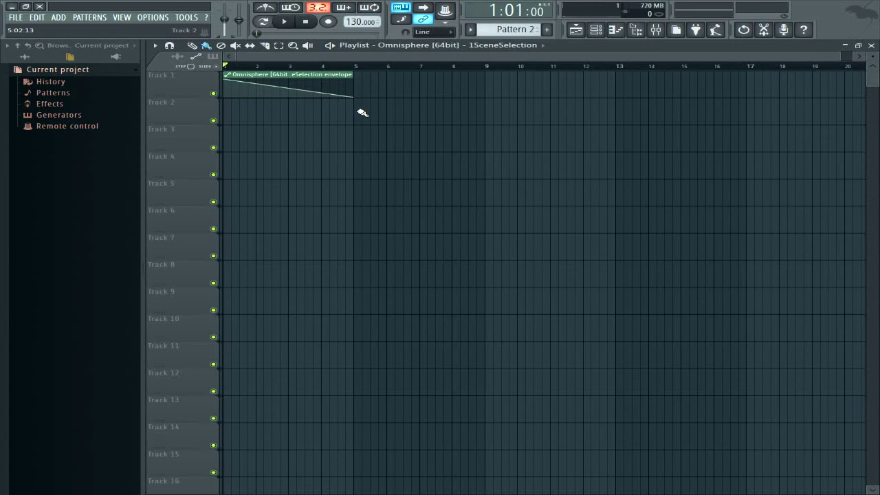
pyautogui.press('F6')
pyautogui.click(255, 128)
pyautogui.press('space')
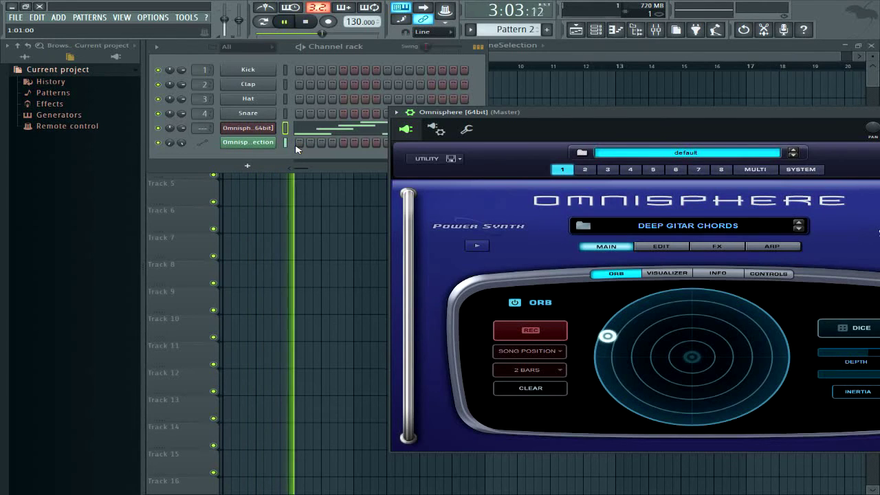
pyautogui.click(531, 58)
pyautogui.press('space')
# Move the envelope's end point back to bar 3 and play the song to check the Orb's faster rotation
pyautogui.moveTo(357, 98); pyautogui.dragTo(301, 100)
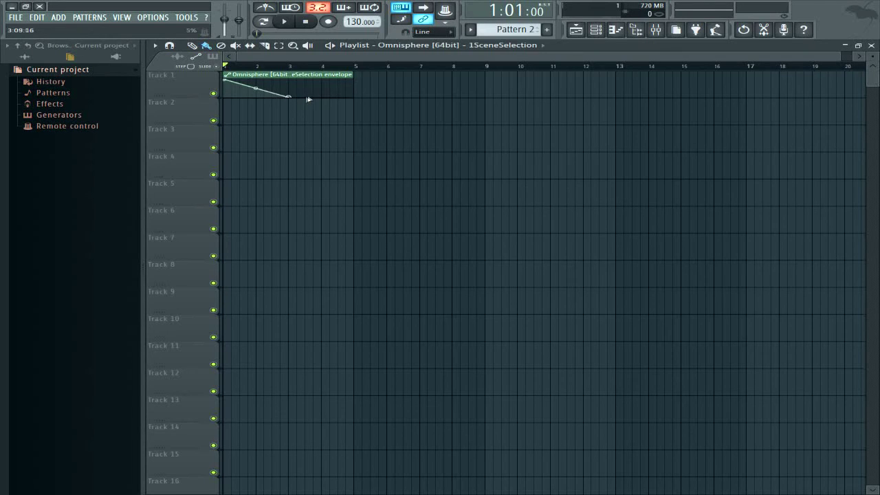
pyautogui.press('F6')
pyautogui.click(261, 130)
pyautogui.press('space')
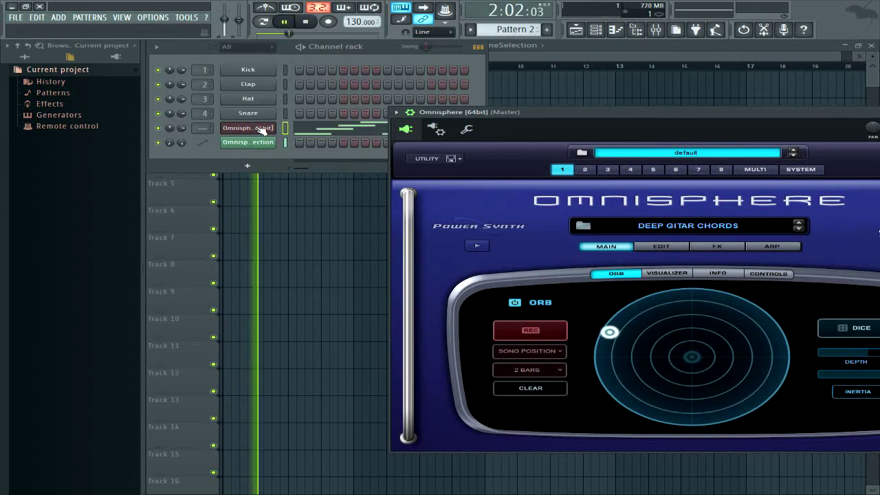
pyautogui.press('space')
pyautogui.click(499, 59)
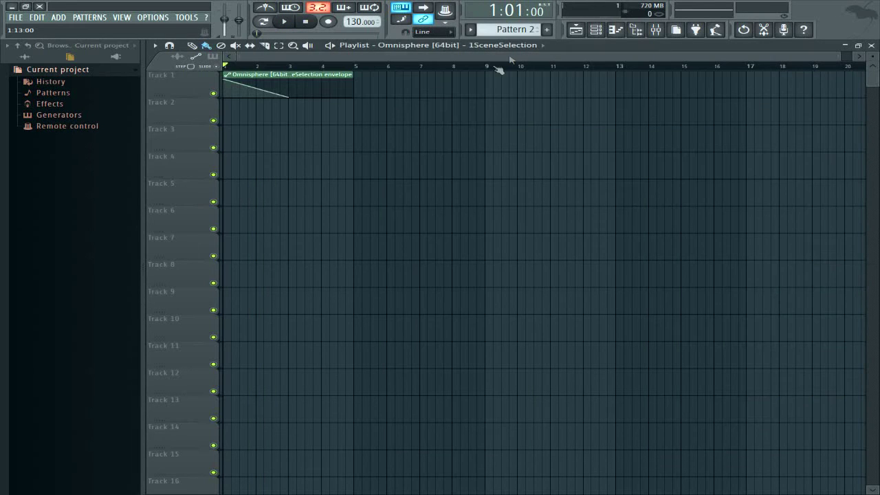
# Trim the 1SceneSelection clip to two bars and place three copies after it on Track 1 up to bar 9
pyautogui.moveTo(358, 76); pyautogui.dragTo(290, 76)
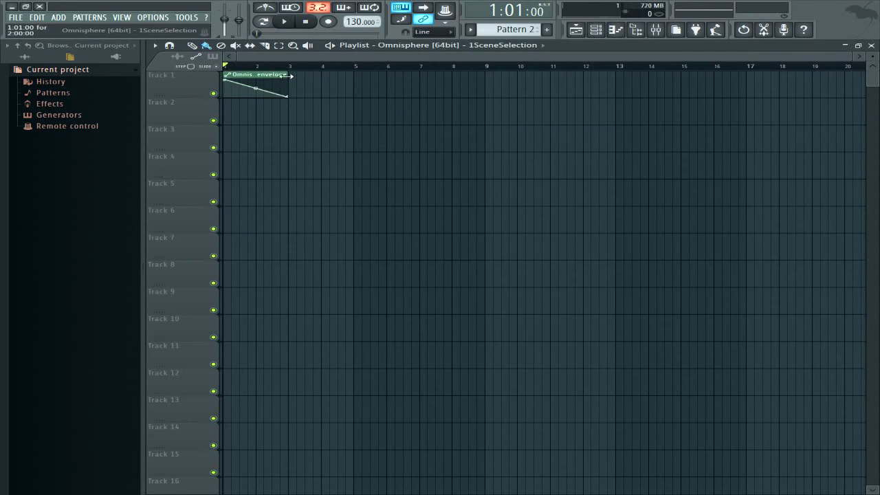
pyautogui.click(300, 76)
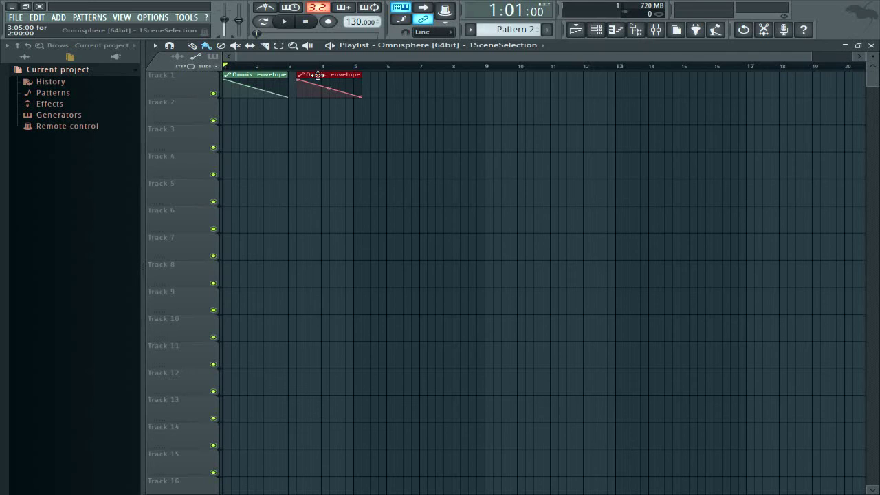
pyautogui.moveTo(364, 82); pyautogui.dragTo(448, 74)
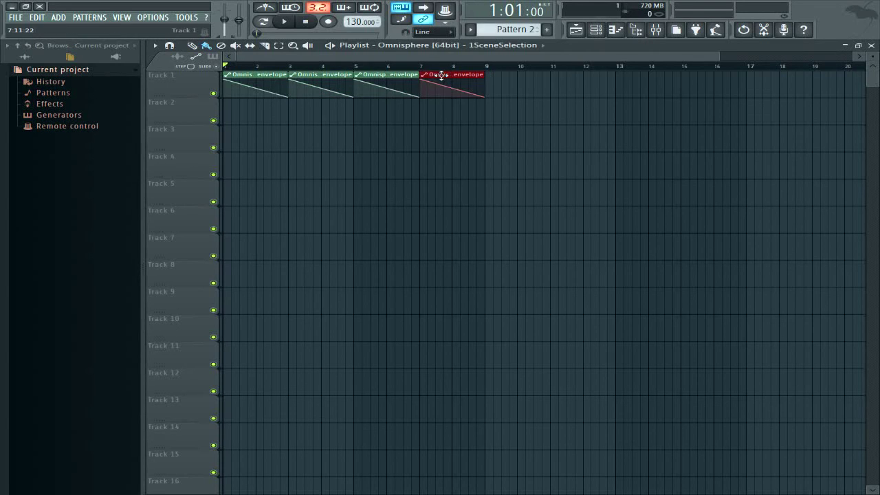
# Reopen Omnisphere and play the song to watch the Orb follow the repeated 1SceneSelection clips
pyautogui.press('F6')
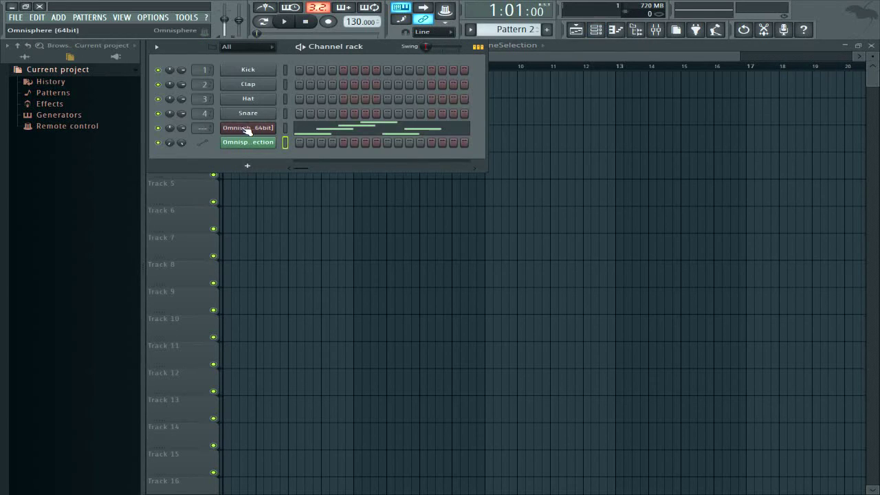
pyautogui.click(247, 128)
pyautogui.press('space')
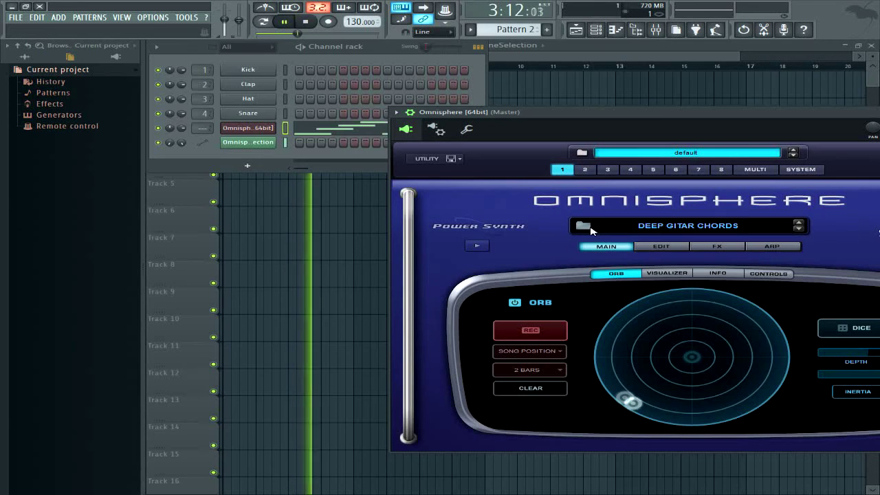
pyautogui.press('space')
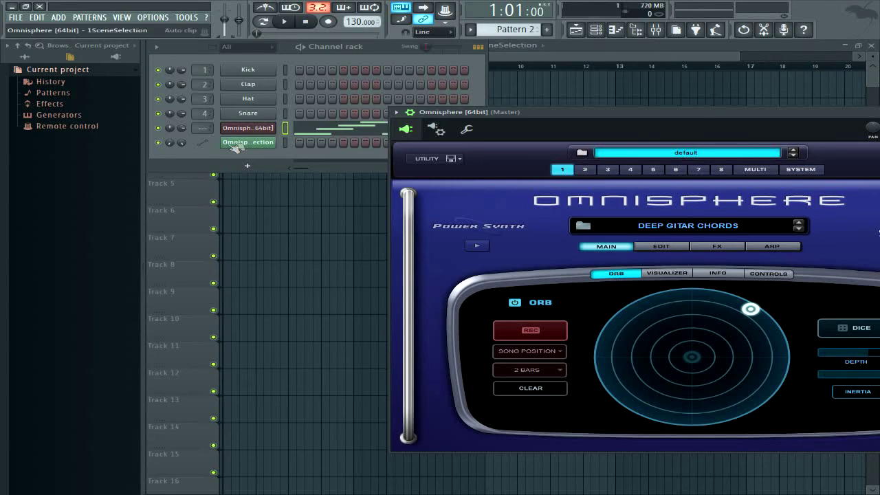
# Browse Omnisphere's parameters, turn 1SceneMix to test the Orb's radius, and create an automation clip for 1SceneMix
pyautogui.click(396, 112)
pyautogui.click(433, 220)
pyautogui.click(65, 272)
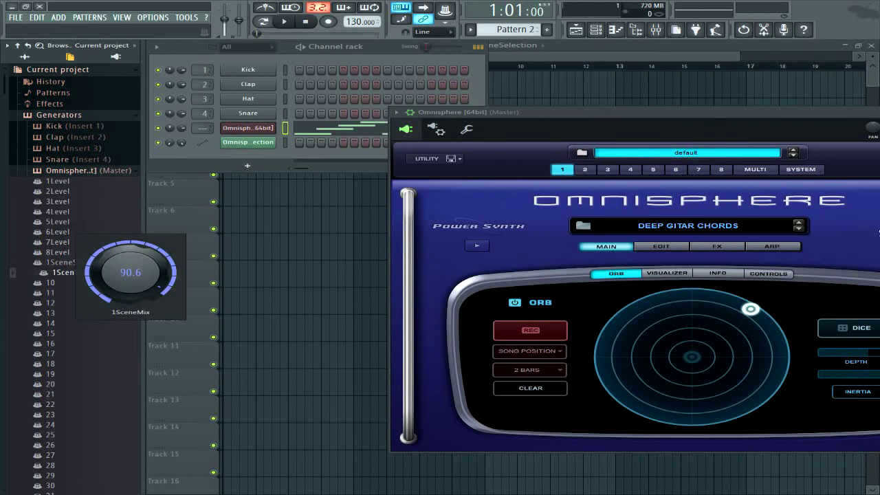
pyautogui.moveTo(46, 273); pyautogui.dragTo(46, 262)
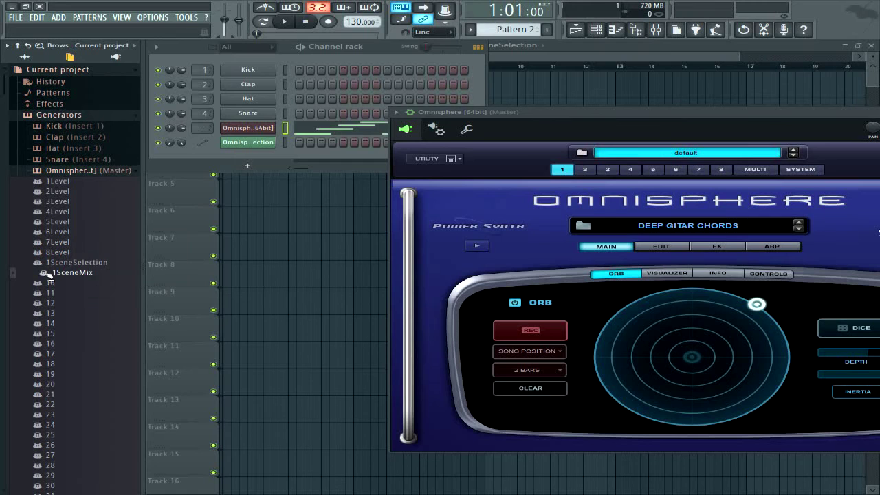
pyautogui.rightClick(75, 276)
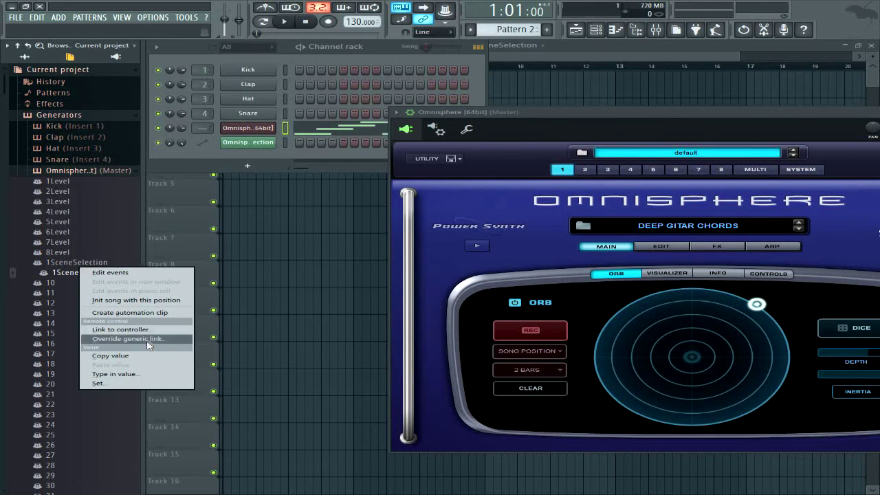
pyautogui.click(117, 311)
pyautogui.click(586, 59)
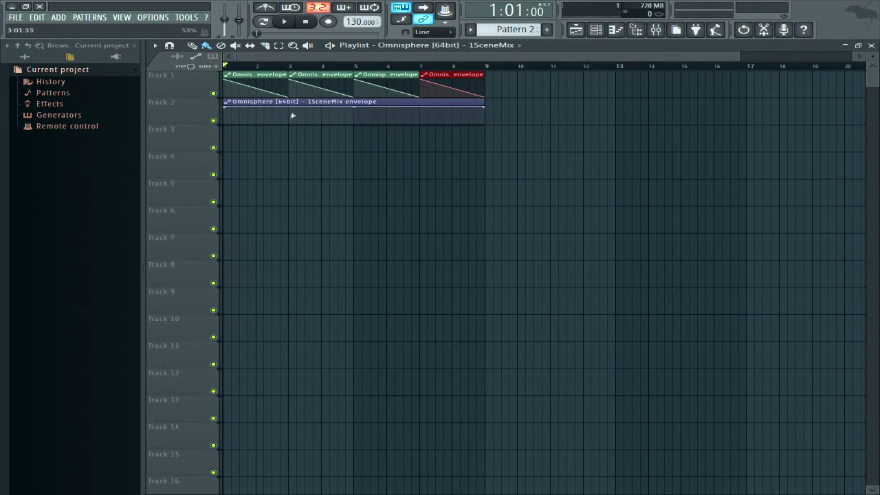
# Lower the 1SceneMix envelope's middle point to the bottom at bar 5 and play the song to check the combined Orb movement
pyautogui.moveTo(351, 108); pyautogui.dragTo(357, 137)
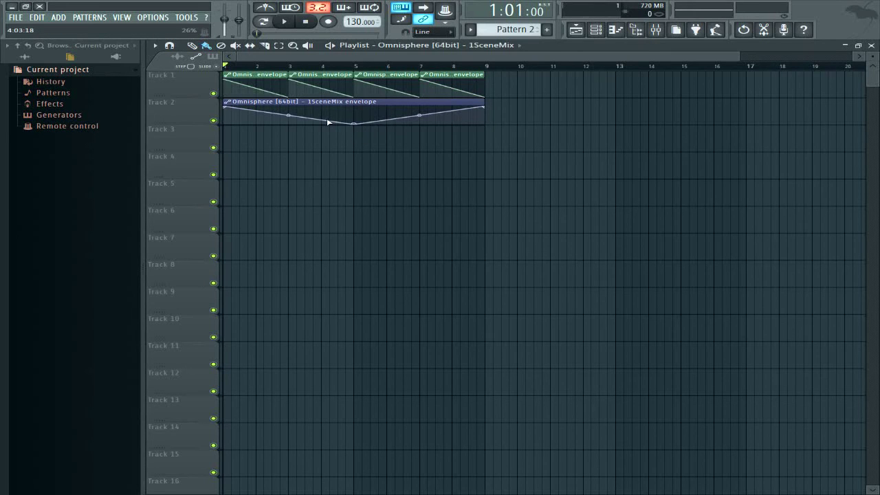
pyautogui.press('F6')
pyautogui.click(267, 130)
pyautogui.press('space')
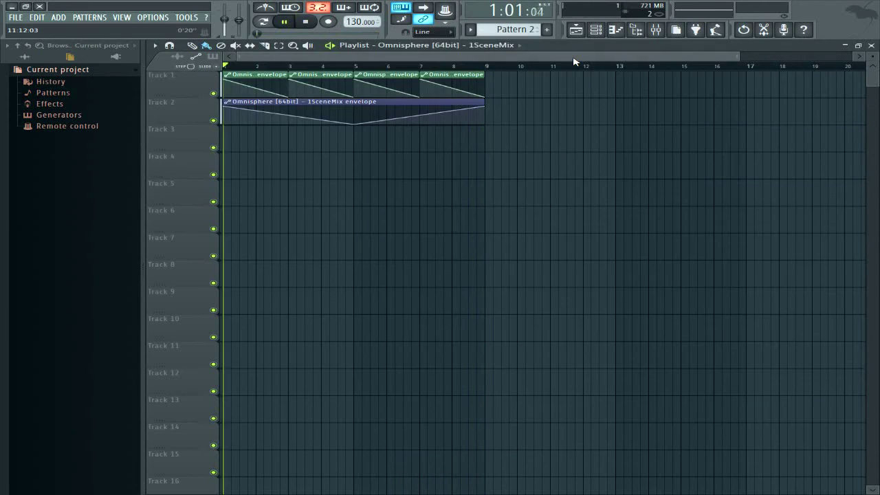
pyautogui.press('space')
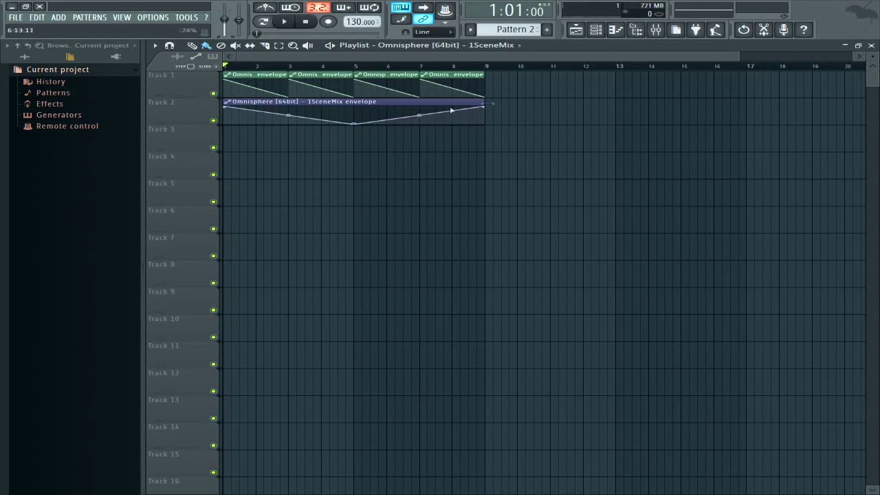
pyautogui.moveTo(461, 74)
pyautogui.mouseDown()
pyautogui.moveTo(524, 77)
pyautogui.moveTo(459, 78)
pyautogui.mouseUp()
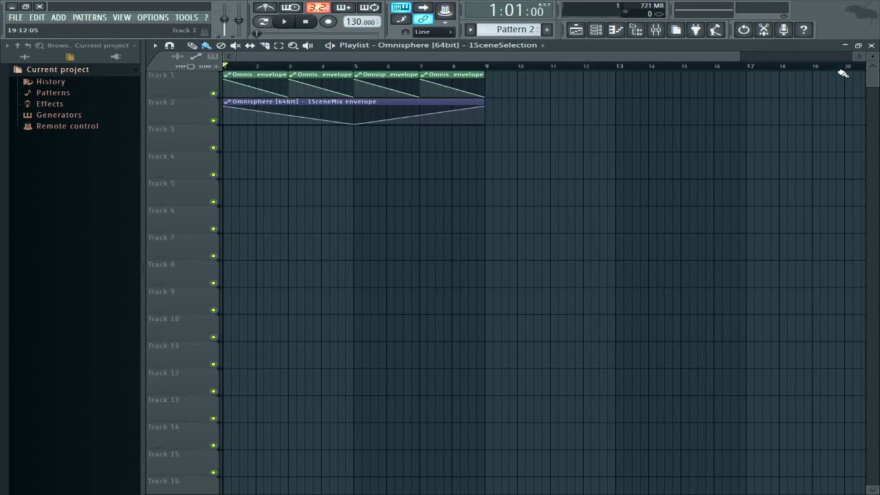
# Open Omnisphere's patch browser, switch the directory to User, and load the DAR PROG PAD patch
pyautogui.click(872, 45)
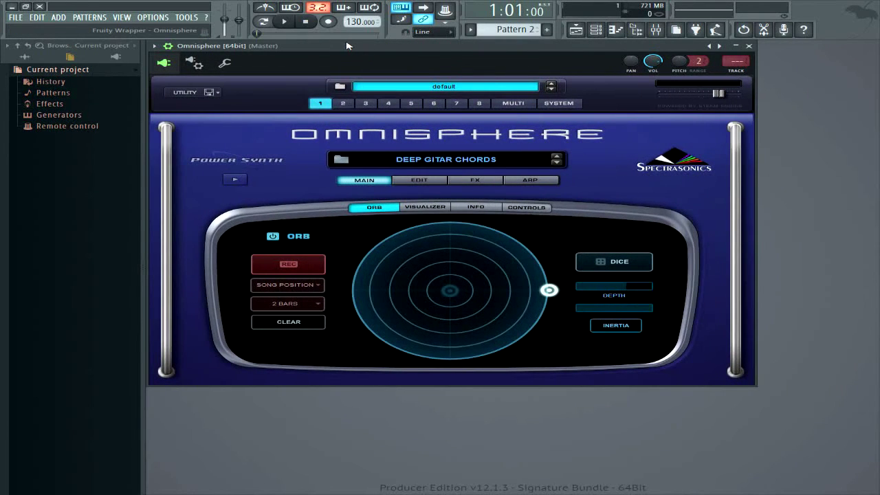
pyautogui.click(430, 162)
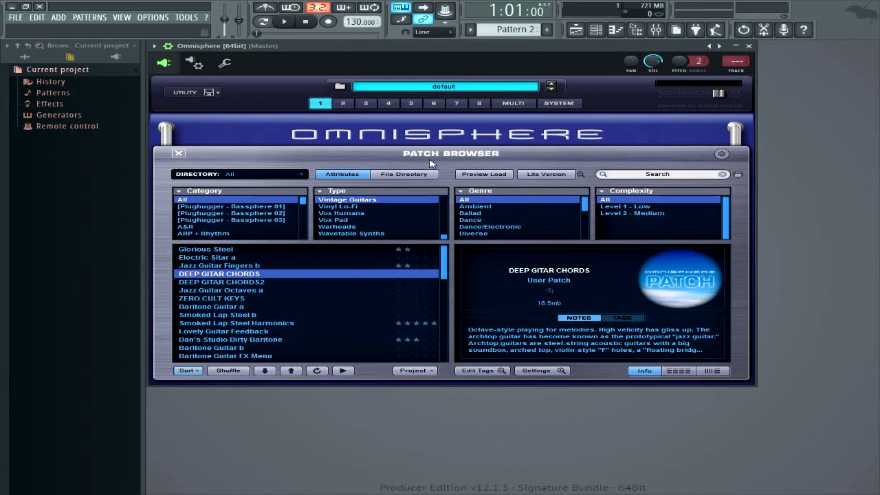
pyautogui.click(254, 174)
pyautogui.click(292, 303)
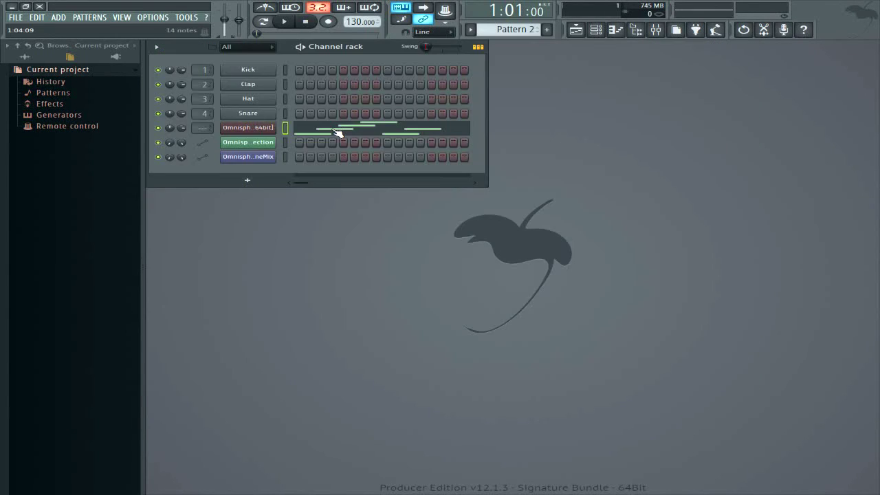
# Delete all notes from Omnisphere's part in Pattern 2 and try out a few notes with the pad sound
pyautogui.press('F7')
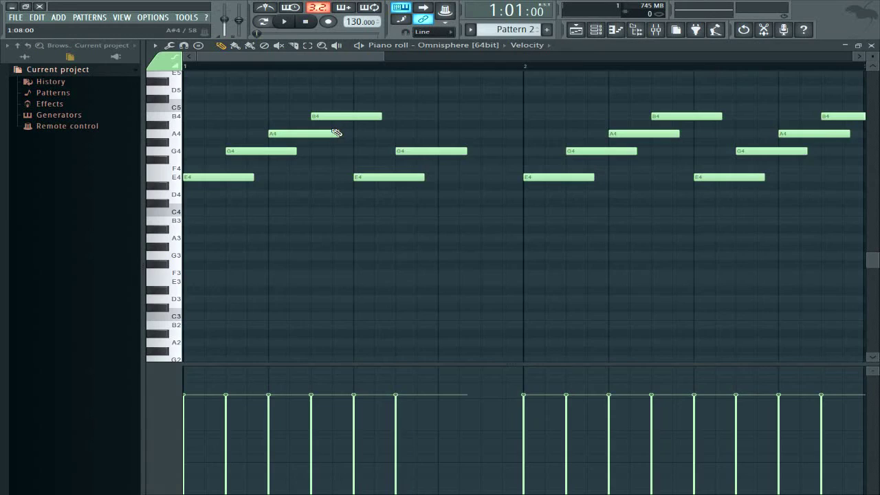
pyautogui.hotkey('ctrl', 'a')
pyautogui.press('Delete')
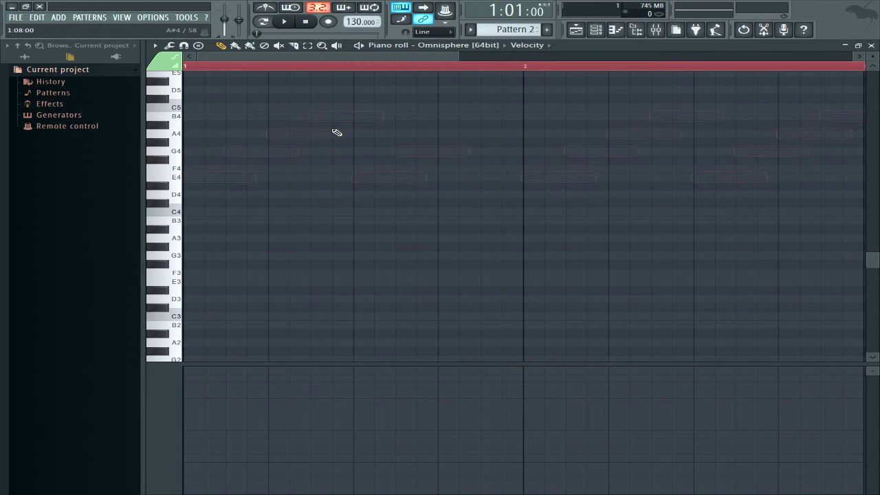
pyautogui.press('c')
pyautogui.press('b')
pyautogui.press('m')
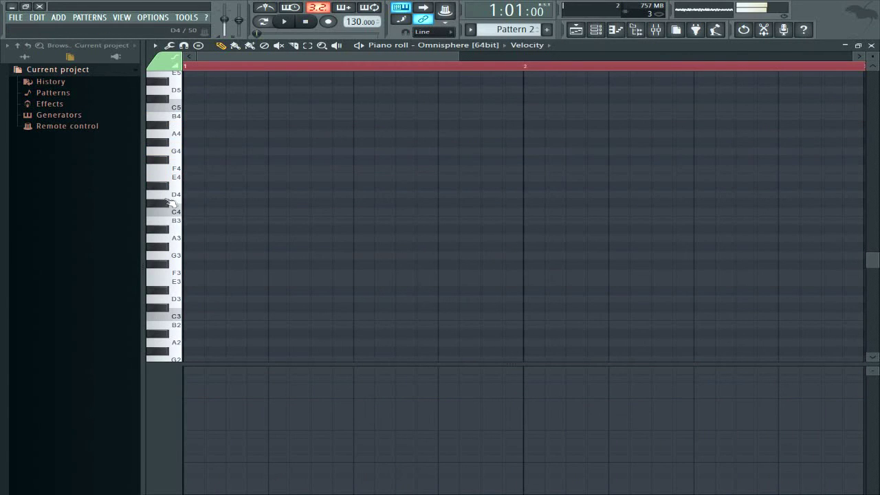
# Draw an E3 note at bar 1 and extend it to bar 5
pyautogui.click(187, 283)
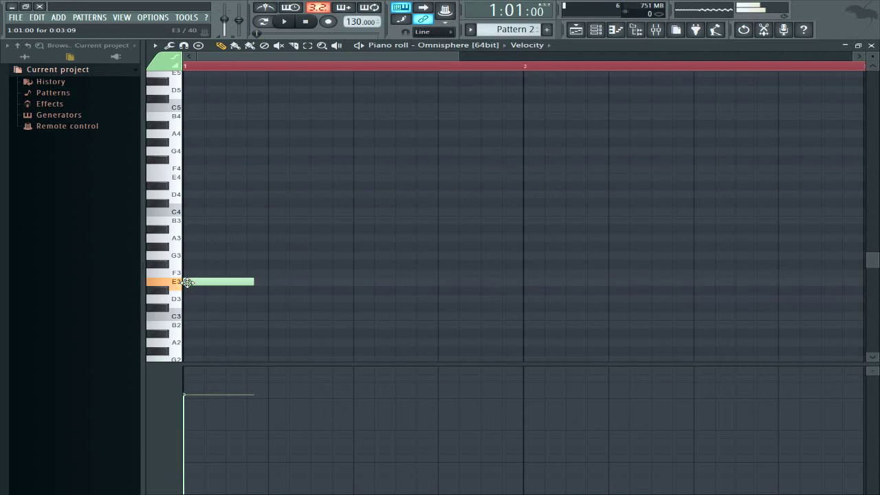
pyautogui.scroll(-2, 278, 75)
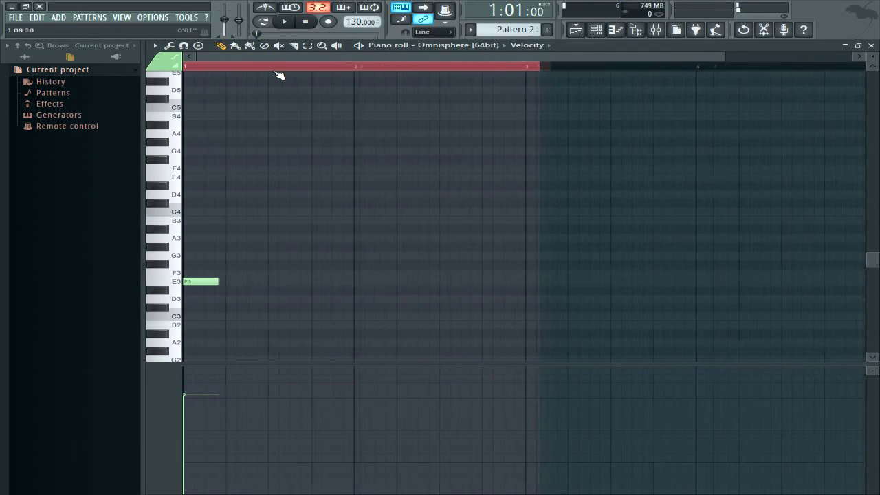
pyautogui.moveTo(217, 280); pyautogui.dragTo(650, 280)
pyautogui.scroll(-2, 447, 71)
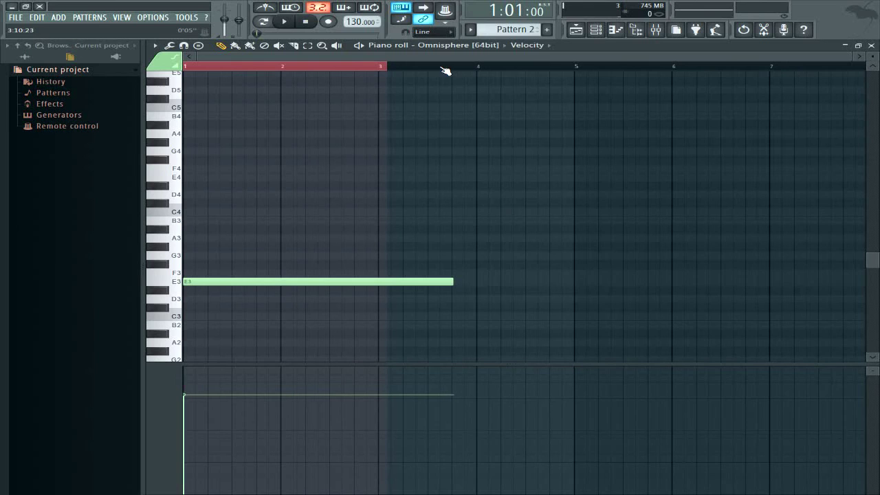
pyautogui.moveTo(450, 281); pyautogui.dragTo(575, 281)
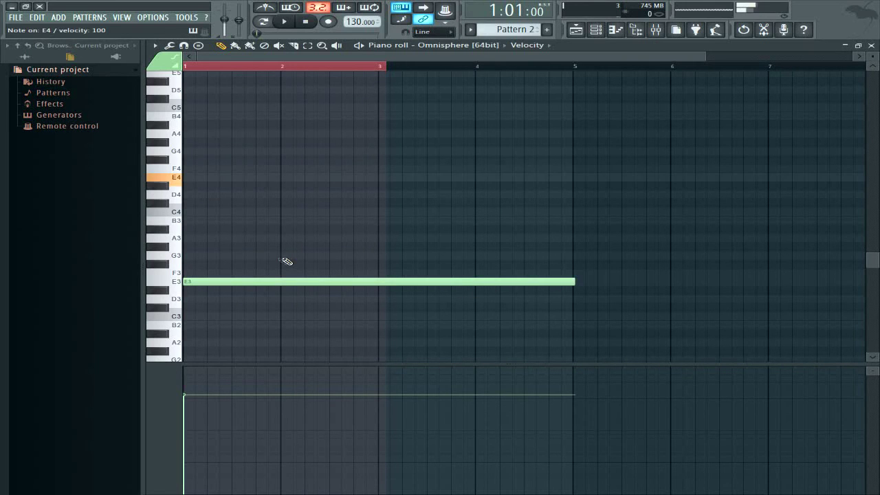
# Add E4, G4, B4 and D5 notes of the same length above E3, all starting at bar 1
pyautogui.click(194, 179)
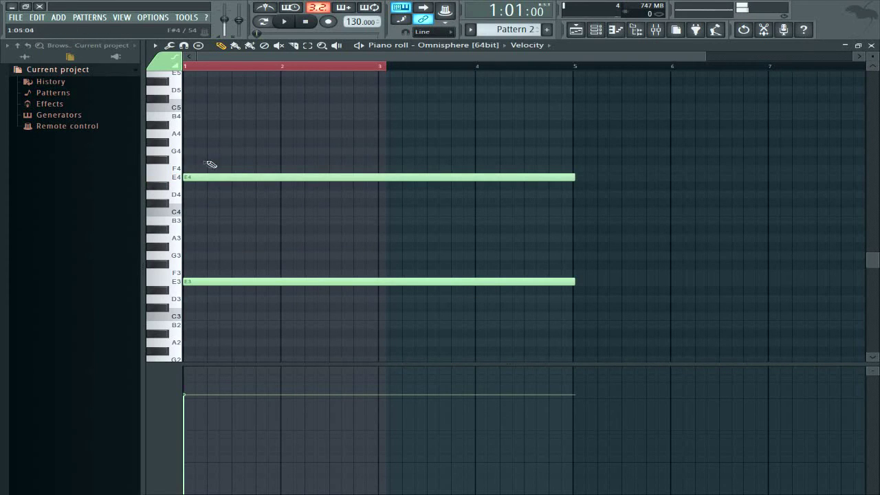
pyautogui.click(192, 150)
pyautogui.click(193, 117)
pyautogui.scroll(2, 194, 131)
pyautogui.click(190, 142)
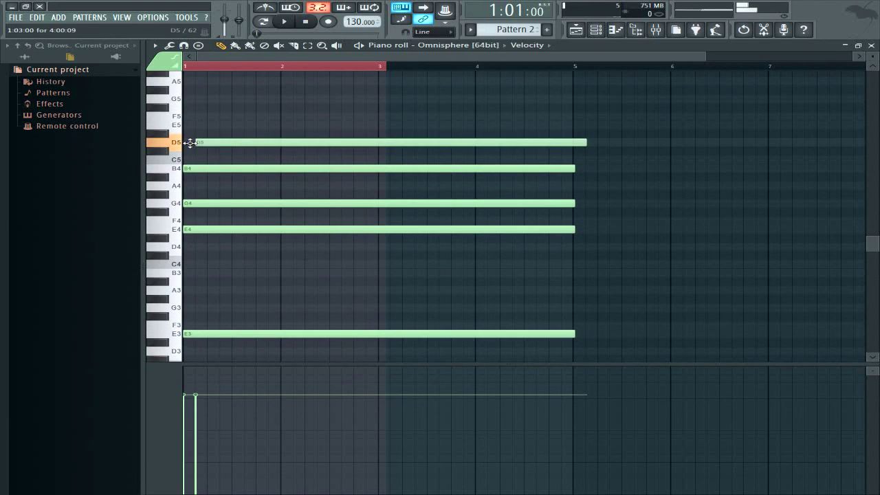
pyautogui.moveTo(240, 141); pyautogui.dragTo(219, 142)
# Play Pattern 2 to listen to the sustained chord
pyautogui.press('space')
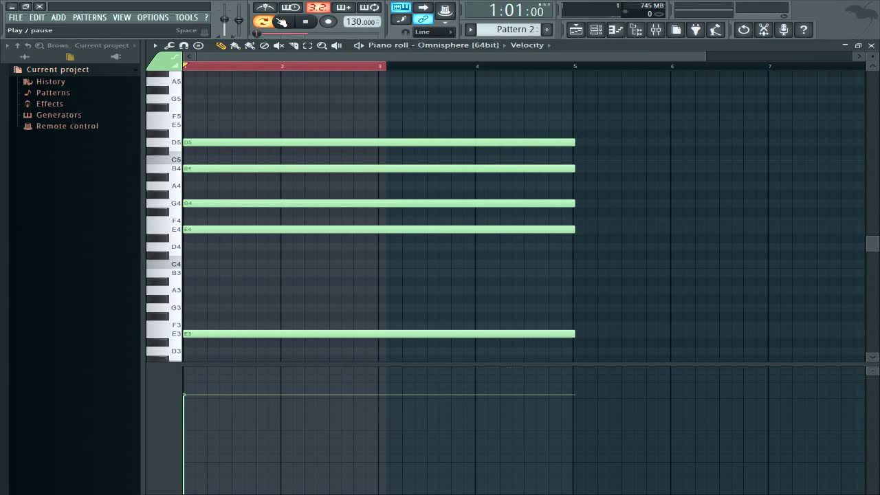
pyautogui.click(281, 22)
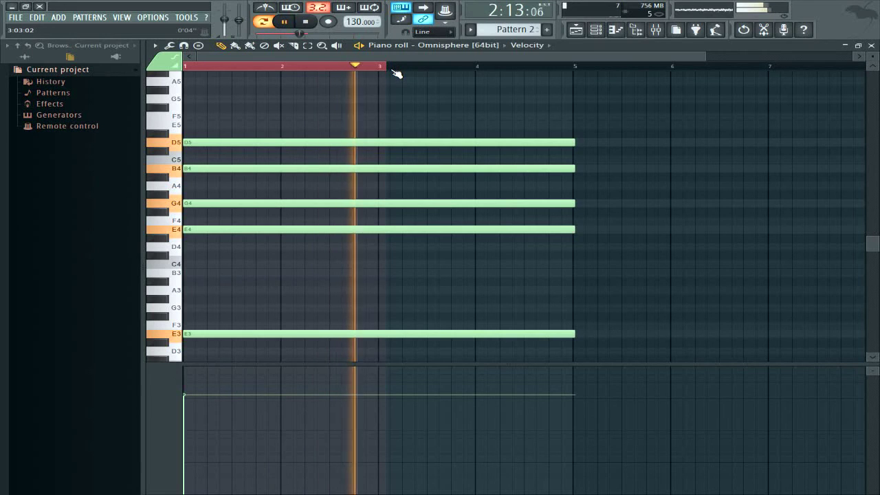
pyautogui.press('space')
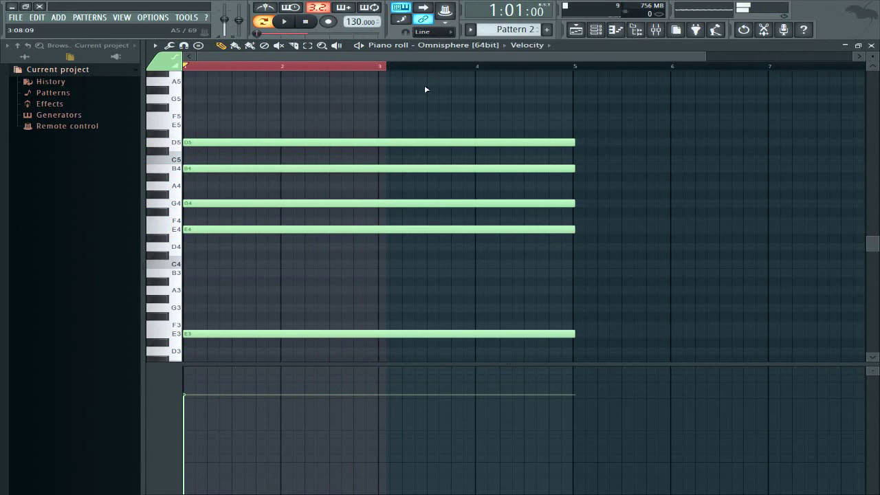
# Choose Pattern 2 as the playlist's clip source and place it on Track 3 at bar 1
pyautogui.press('F5')
pyautogui.click(463, 46)
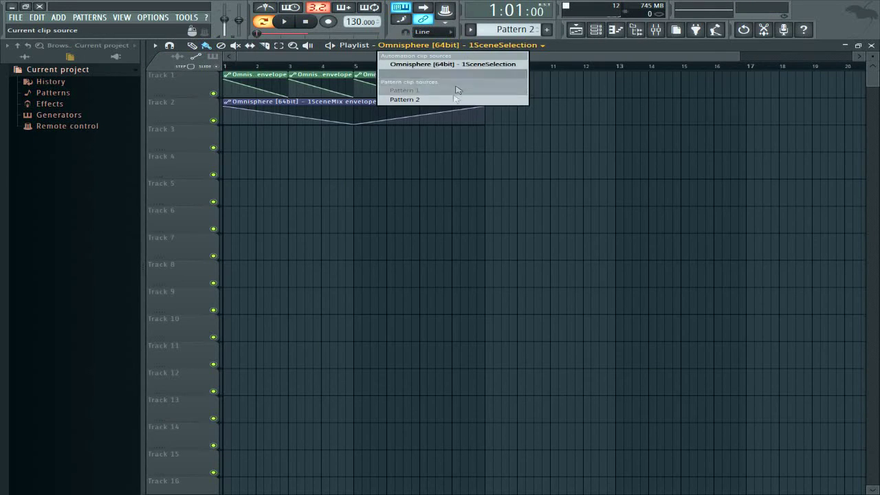
pyautogui.click(404, 90)
pyautogui.click(398, 46)
pyautogui.click(416, 101)
pyautogui.doubleClick(284, 140)
# Lengthen all five chord notes in Pattern 2 so they last until bar 9
pyautogui.scroll(-3, 373, 67)
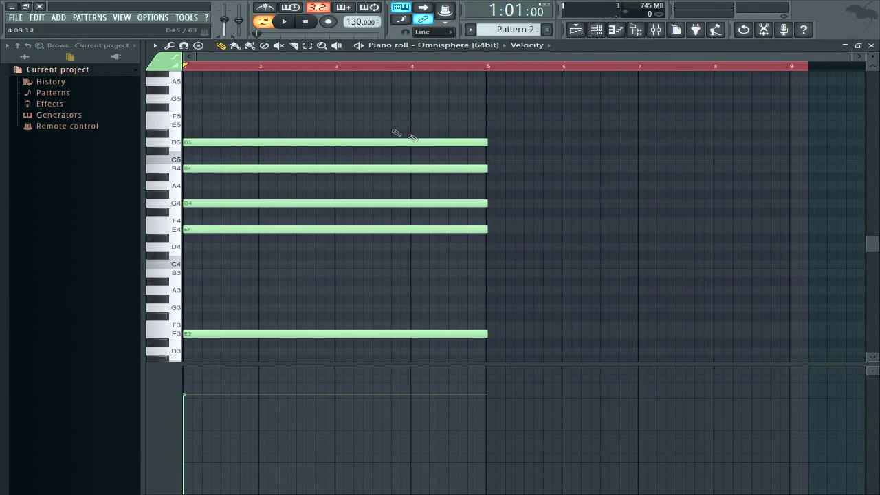
pyautogui.hotkey('ctrl', 'a')
pyautogui.moveTo(486, 142); pyautogui.dragTo(797, 231)
pyautogui.click(871, 45)
pyautogui.click(515, 57)
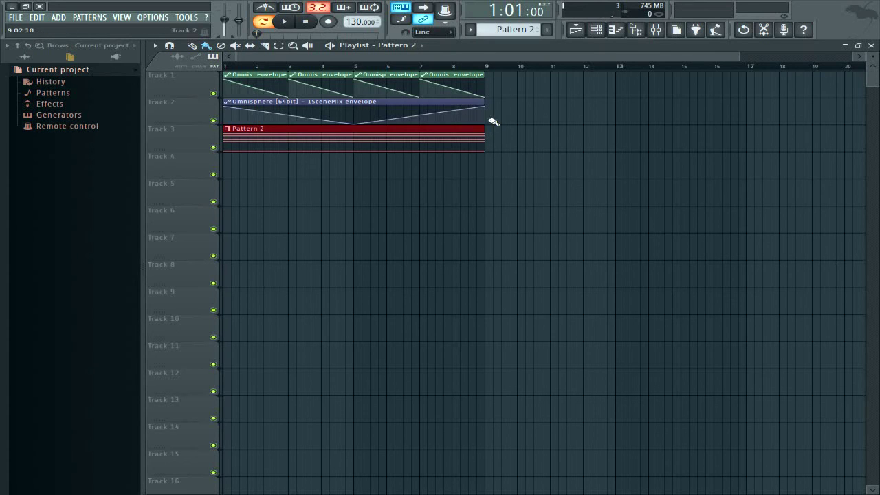
# Turn on the Orb and disable Inertia for DAR PROG PAD, playing the song to check the automated movement
pyautogui.click(871, 45)
pyautogui.click(248, 127)
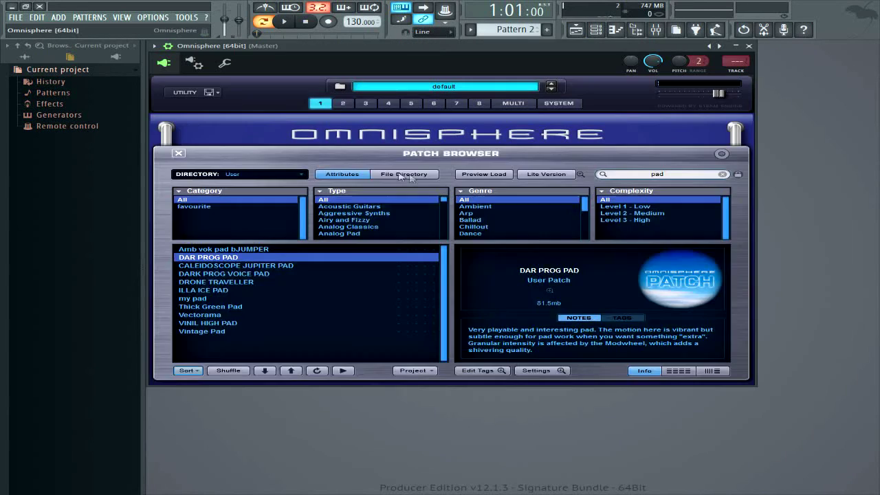
pyautogui.click(181, 153)
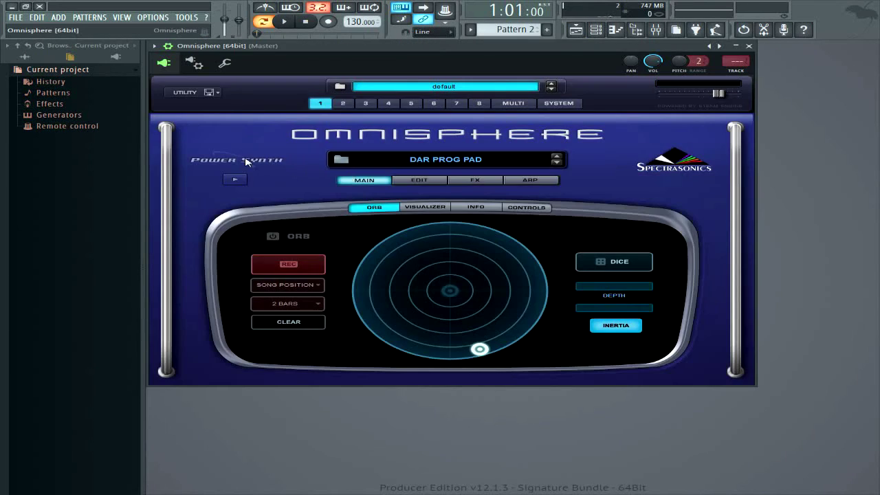
pyautogui.click(300, 238)
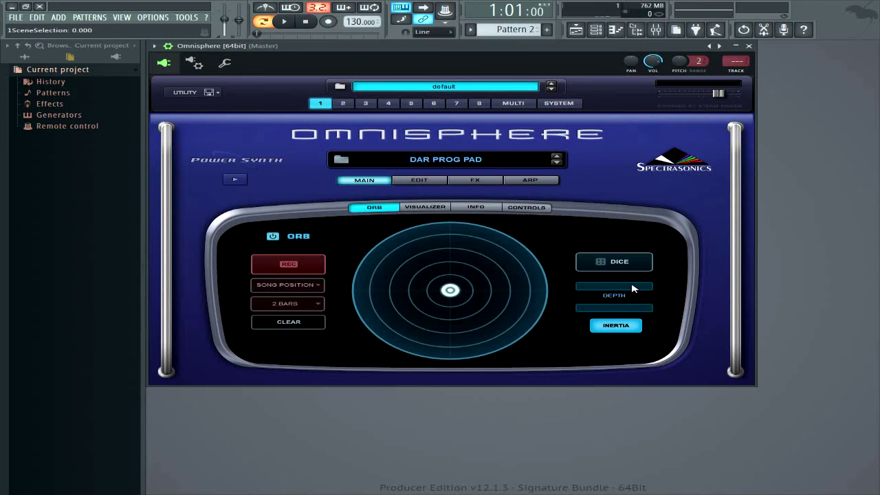
pyautogui.click(608, 327)
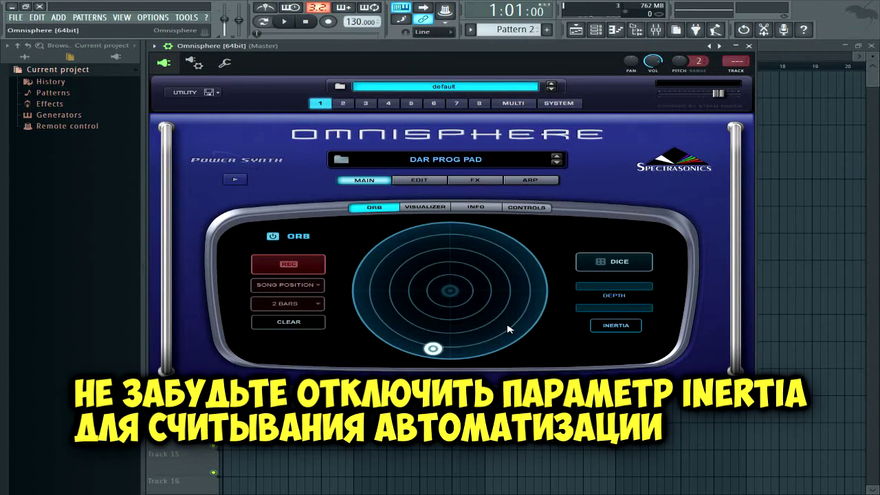
pyautogui.press('space')
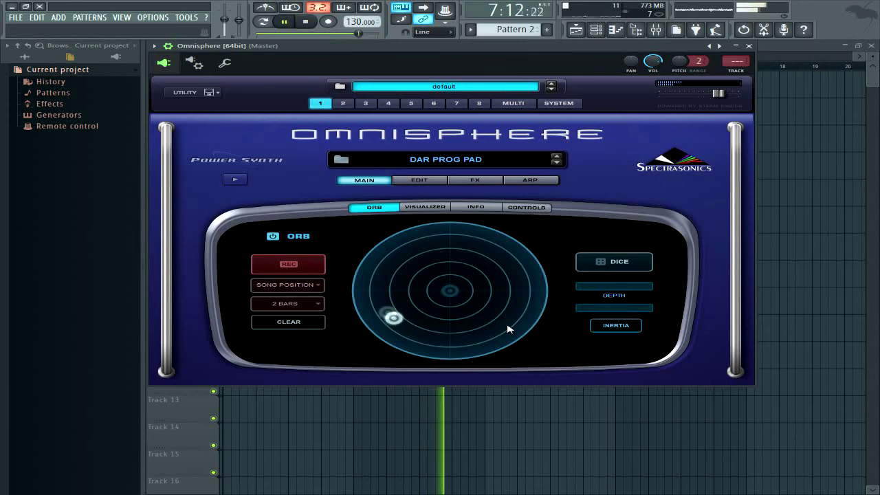
pyautogui.press('space')
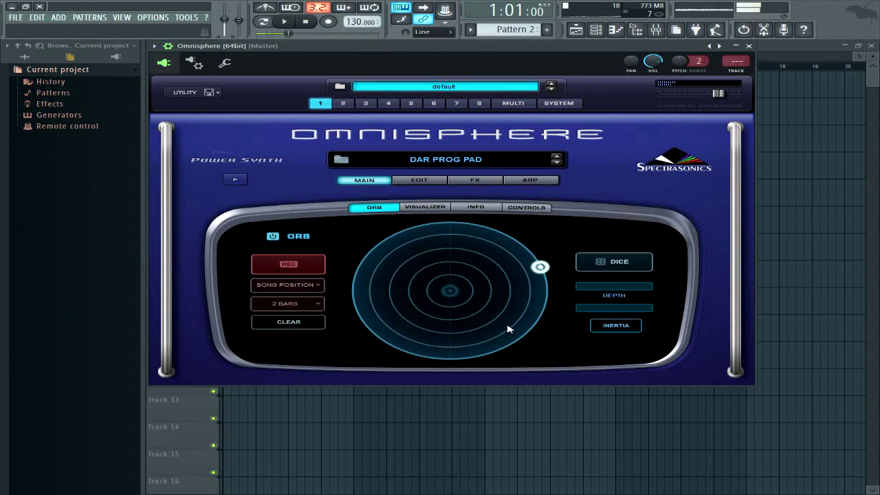
# Replace the four 1SceneSelection clips with two four-bar clips up to bar 9, moving the envelope's end point to bar 5
pyautogui.click(801, 69)
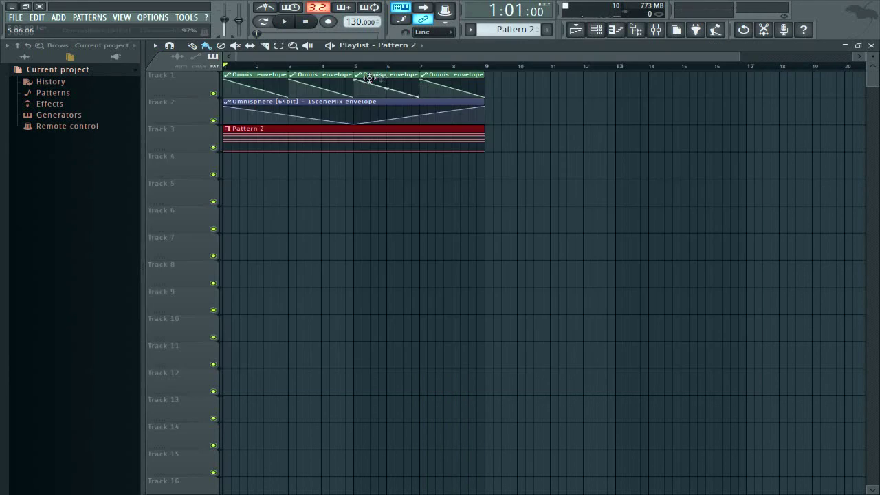
pyautogui.rightClick(496, 79)
pyautogui.rightClick(406, 77)
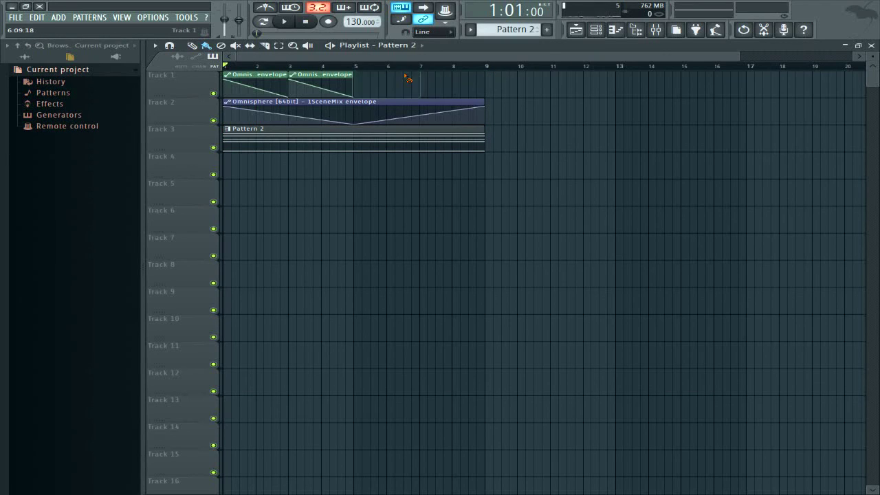
pyautogui.rightClick(351, 80)
pyautogui.moveTo(287, 74); pyautogui.dragTo(354, 74)
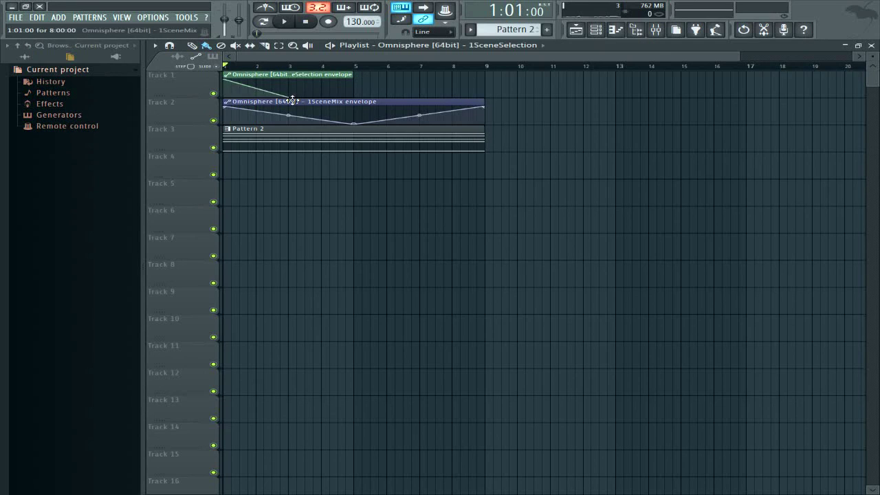
pyautogui.moveTo(288, 96); pyautogui.dragTo(354, 97)
pyautogui.click(373, 83)
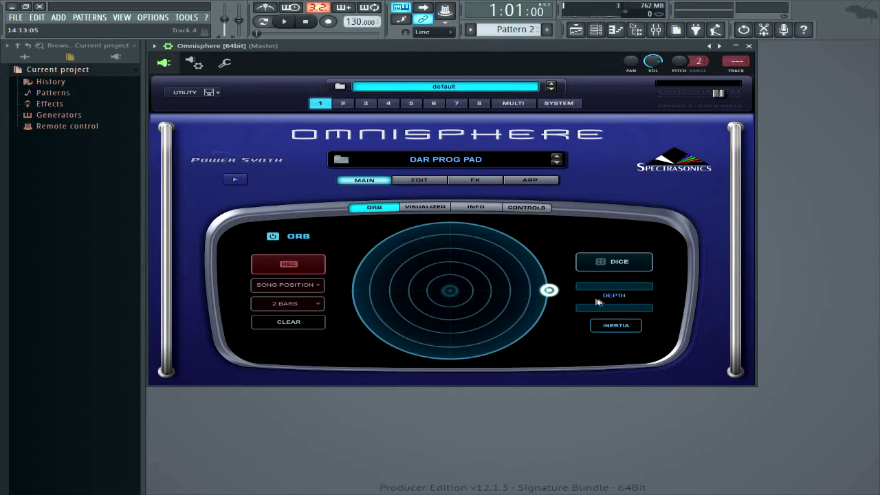
# Play the song to hear the slower Orb rotation, and raise the 1SceneMix envelope's middle point at bar 5 to 58%
pyautogui.moveTo(630, 292)
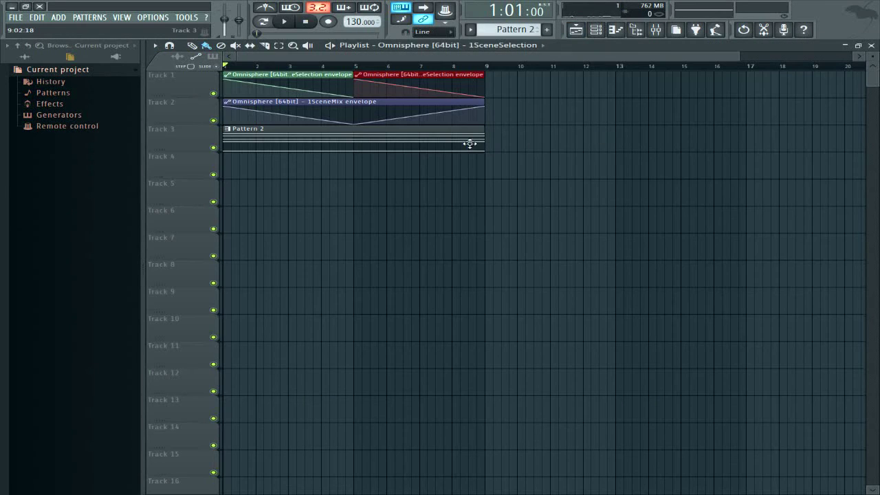
pyautogui.press('space')
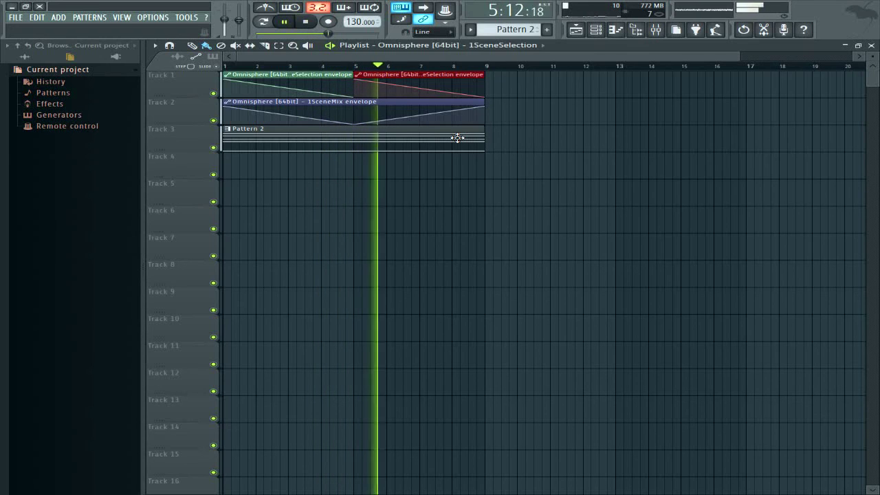
pyautogui.press('space')
pyautogui.moveTo(359, 124); pyautogui.dragTo(358, 113)
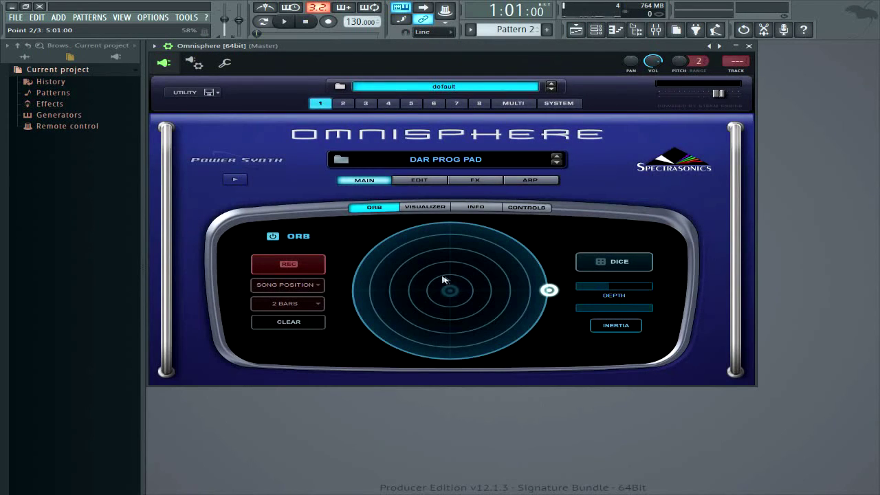
# Randomize the Orb with Dice, set Depth to 0.434, and reduce it further while playing the song
pyautogui.click(607, 262)
pyautogui.moveTo(616, 295); pyautogui.dragTo(606, 291)
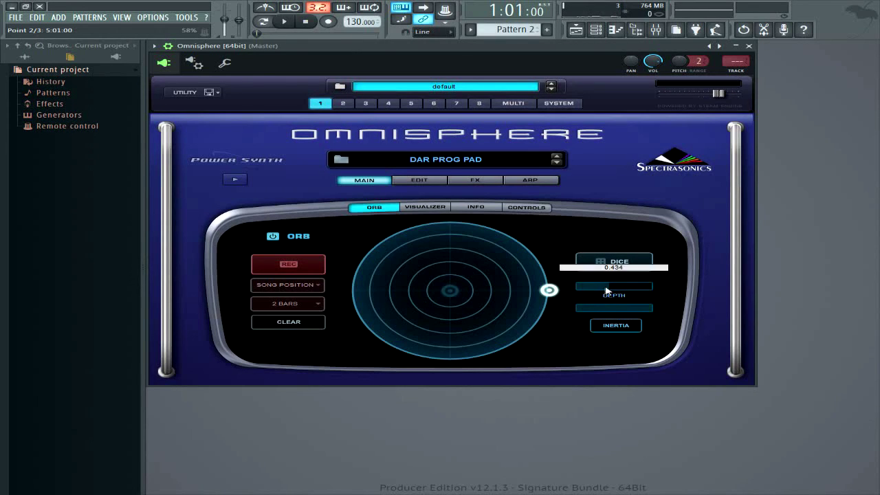
pyautogui.press('space')
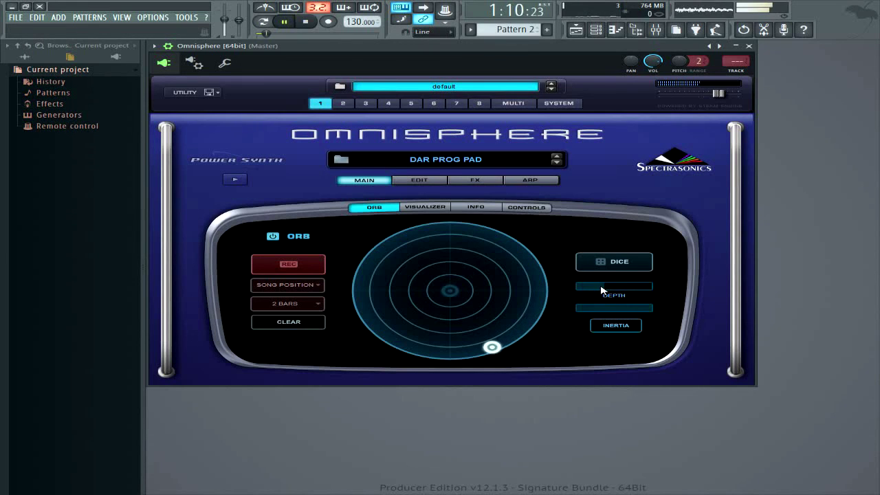
pyautogui.moveTo(600, 286); pyautogui.dragTo(594, 286)
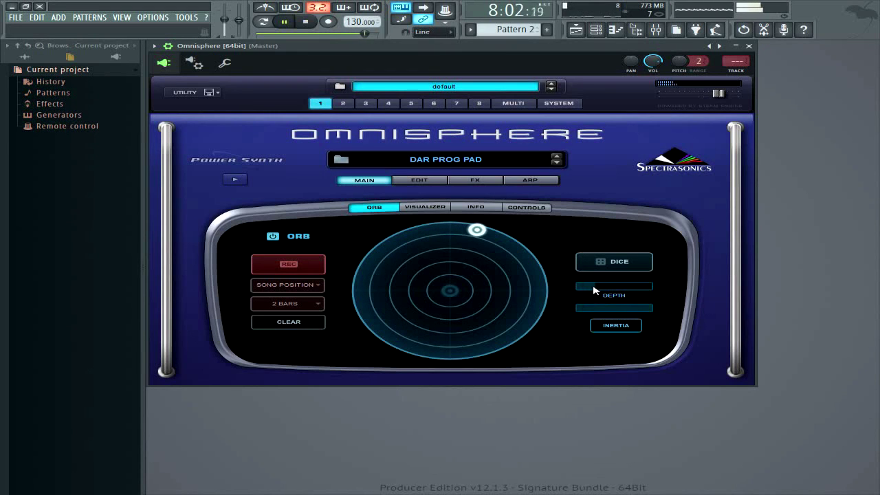
pyautogui.press('space')
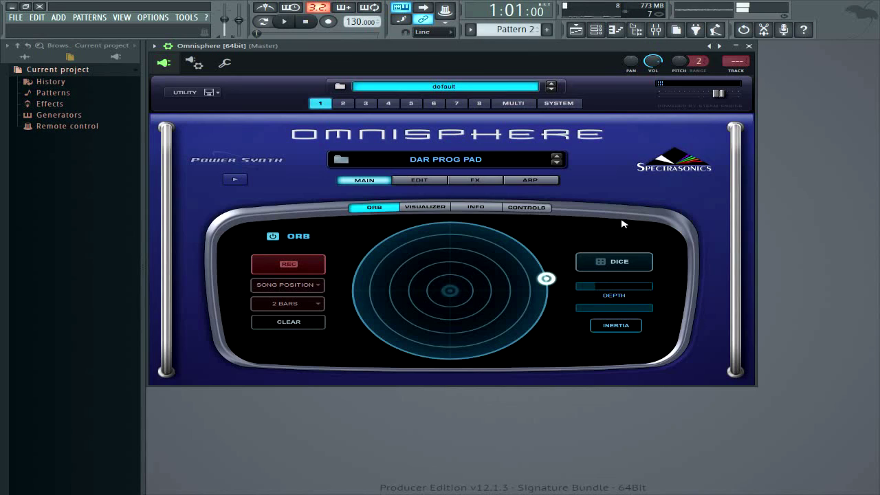
# Lower the points of the 1SceneMix envelope, including the one at bar 5, and play the song to check the smaller Orb radius
pyautogui.press('F5')
pyautogui.moveTo(227, 108); pyautogui.dragTo(227, 114)
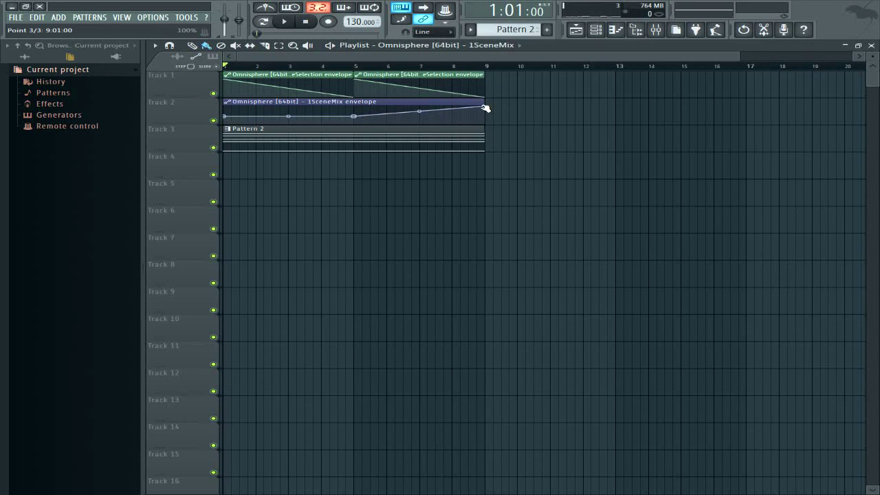
pyautogui.moveTo(356, 116); pyautogui.dragTo(357, 117)
pyautogui.press('F5')
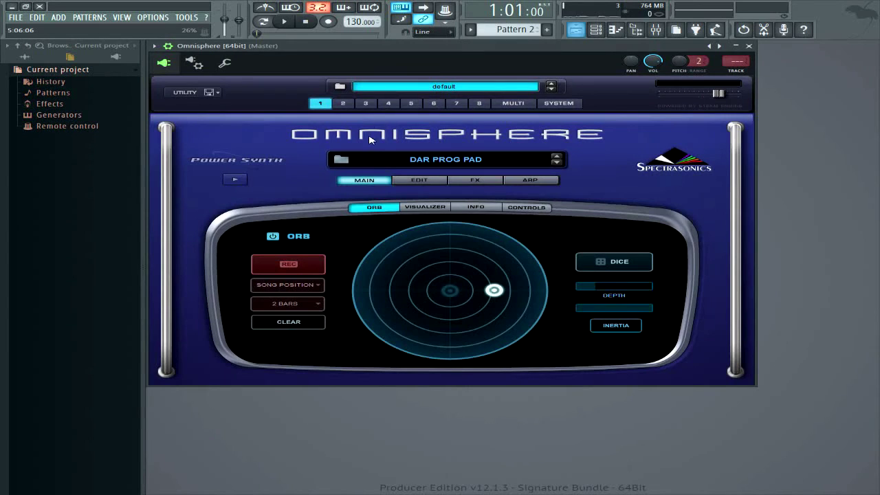
pyautogui.press('space')
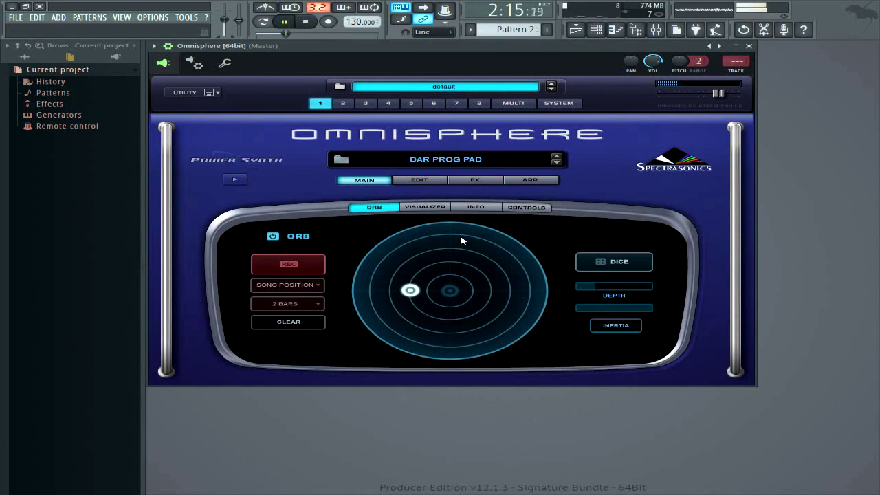
pyautogui.press('space')
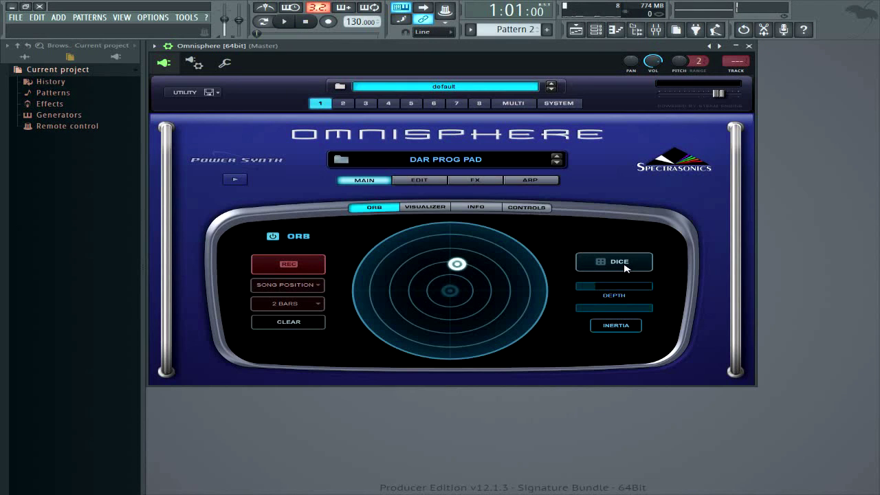
# Randomize the Orb again with Dice and play the song to hear the new modulation
pyautogui.click(625, 268)
pyautogui.press('space')
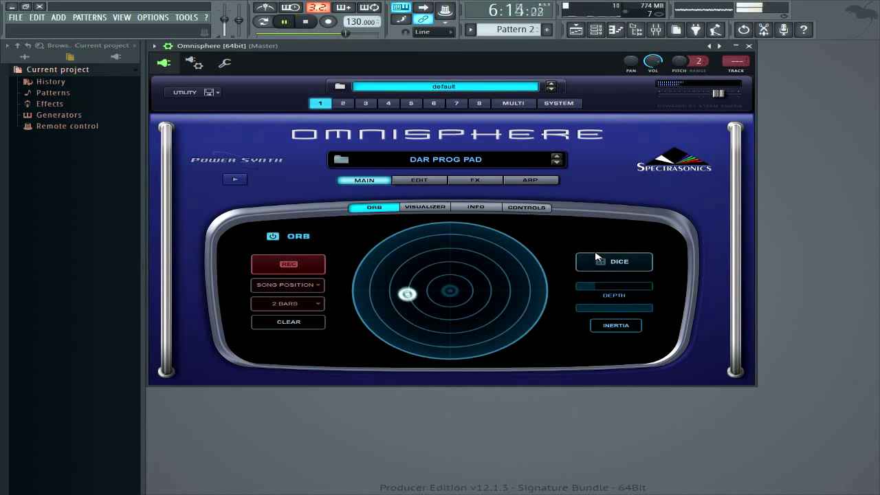
pyautogui.press('space')
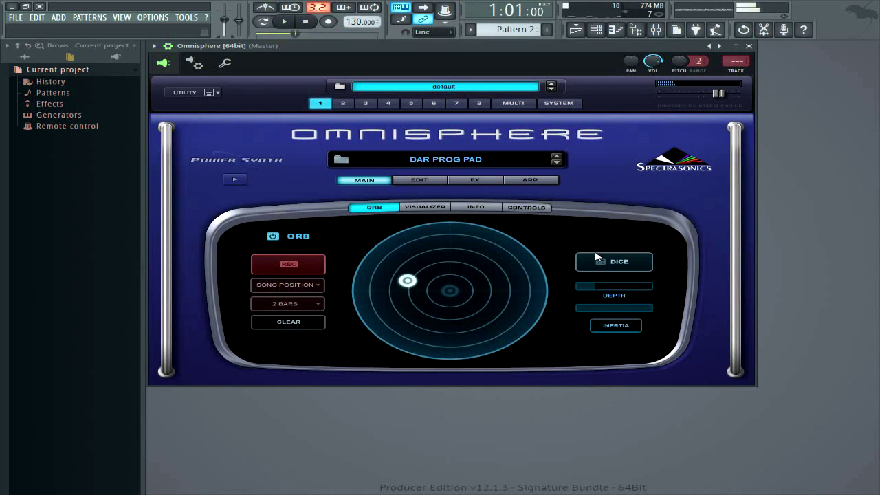
# Shift the second 1SceneSelection clip out of bars 5 to 9, extend the first envelope's end point to bar 9, and play the song
pyautogui.click(749, 46)
pyautogui.press('F5')
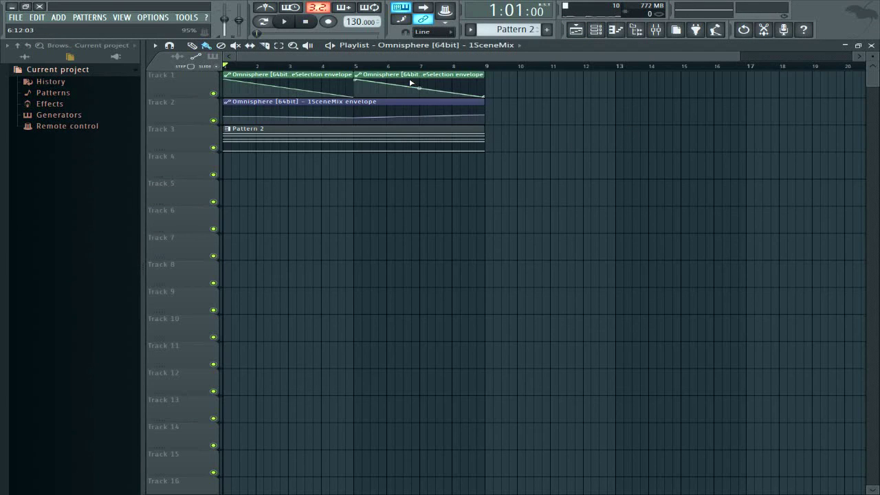
pyautogui.moveTo(357, 73); pyautogui.dragTo(492, 73)
pyautogui.moveTo(354, 97); pyautogui.dragTo(484, 100)
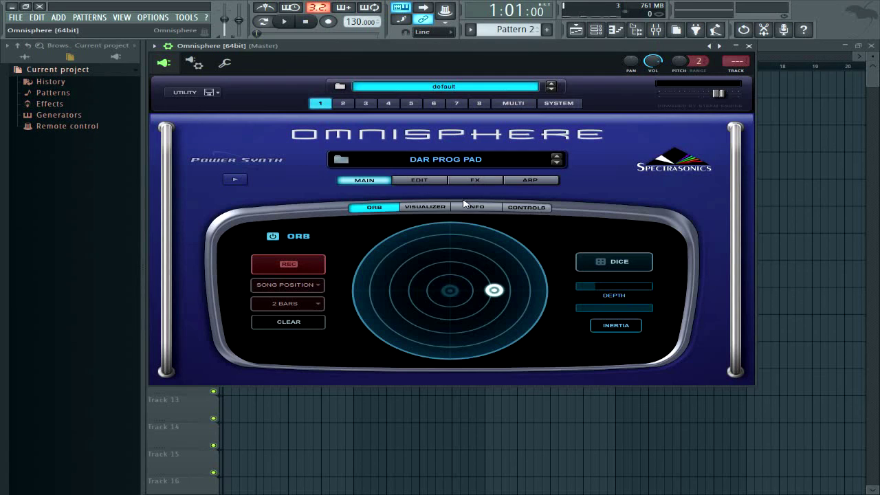
pyautogui.press('space')
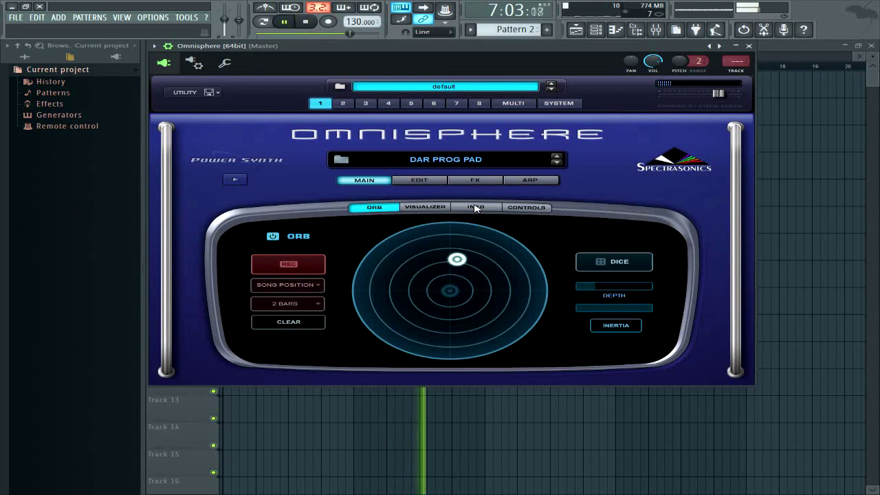
pyautogui.press('space')
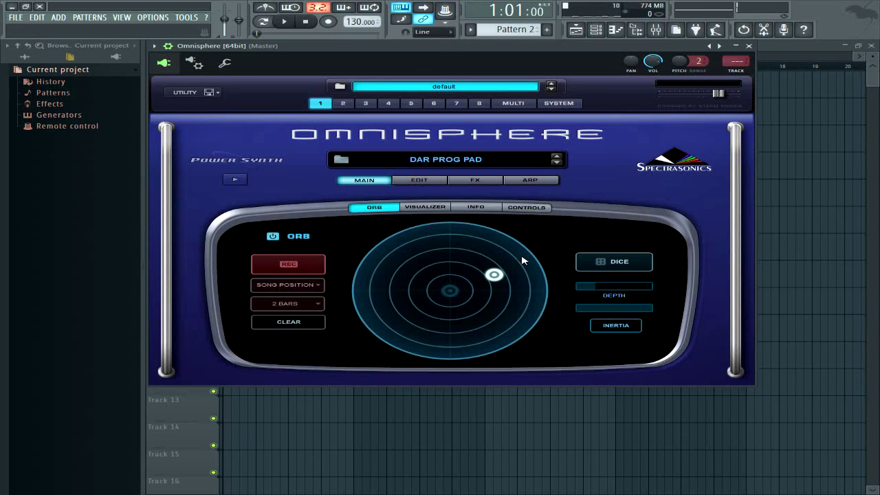